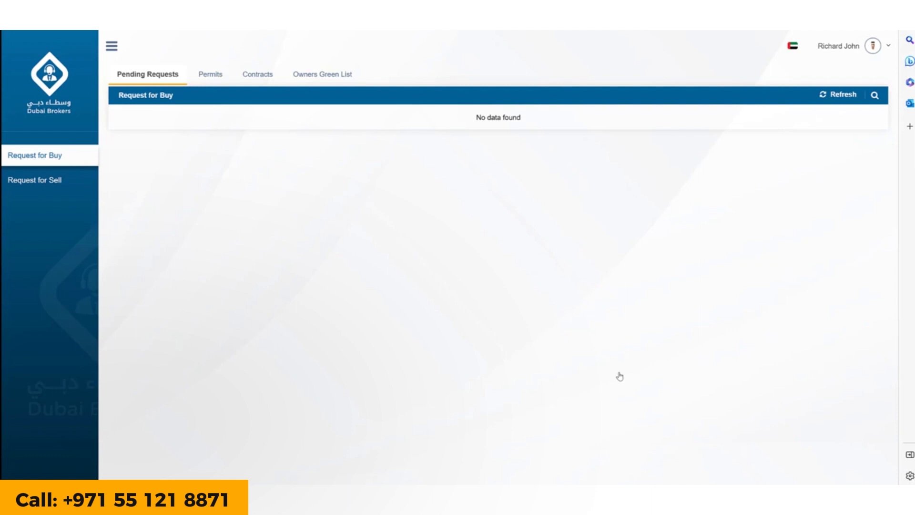
# Open the Contracts section to show the empty My Contracts search filters
pyautogui.click(252, 76)
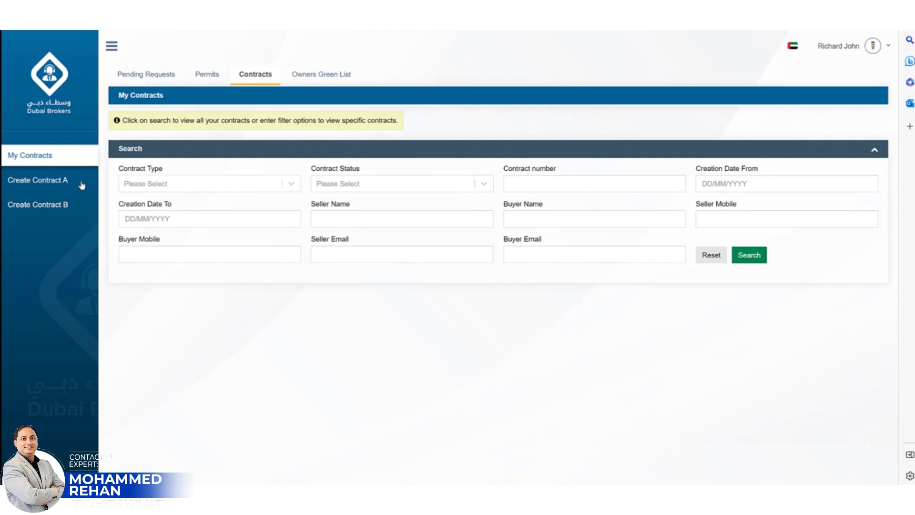
# Start a new Contract A with Owner Person as the ownership type
pyautogui.click(82, 185)
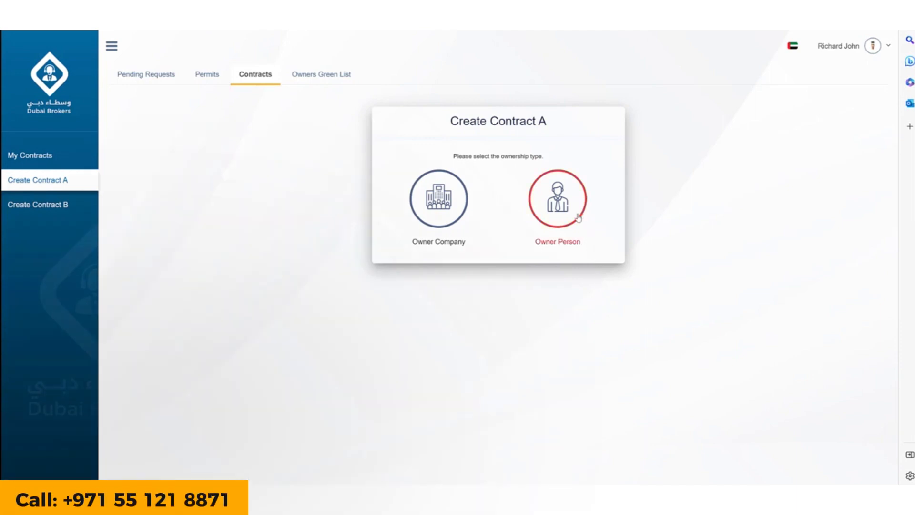
pyautogui.click(578, 217)
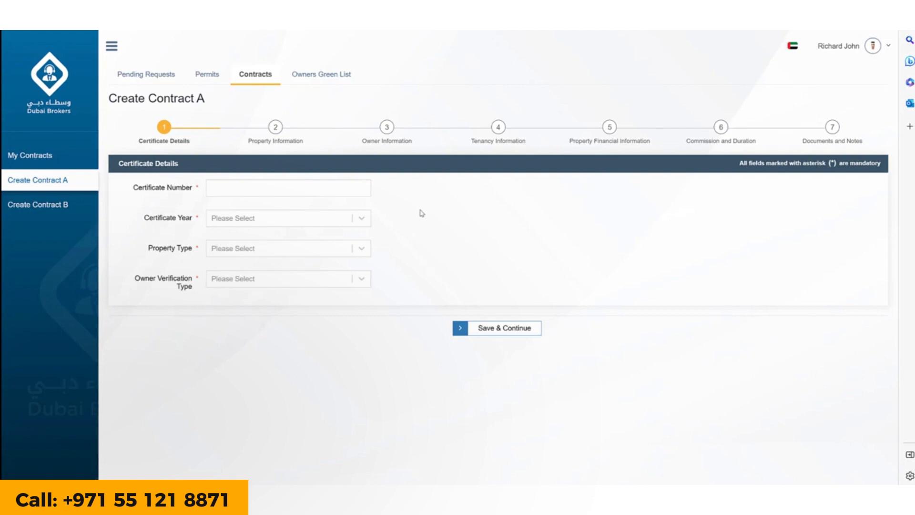
# Enter certificate 60527, year 2022, type Unit, verified by the owner's passport number, and save
pyautogui.write('60527')
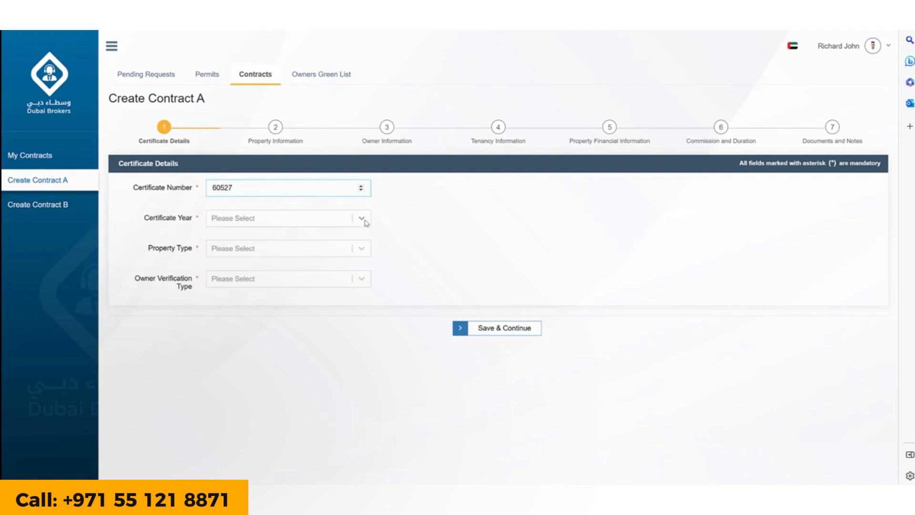
pyautogui.click(361, 219)
pyautogui.click(323, 259)
pyautogui.click(359, 249)
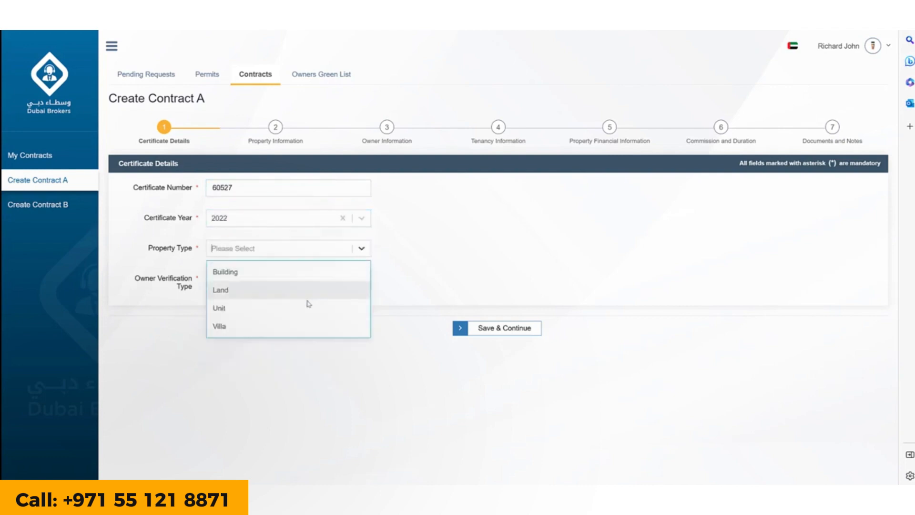
pyautogui.click(302, 306)
pyautogui.click(364, 282)
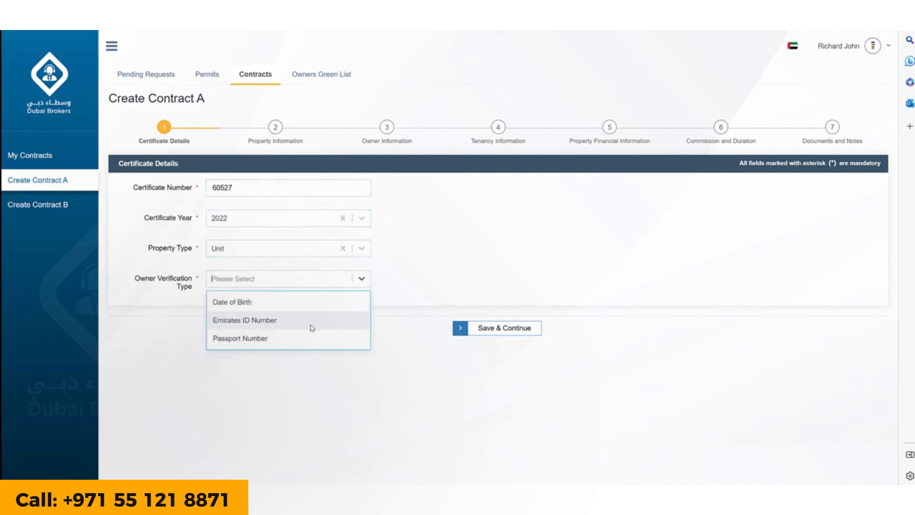
pyautogui.click(307, 335)
pyautogui.click(297, 313)
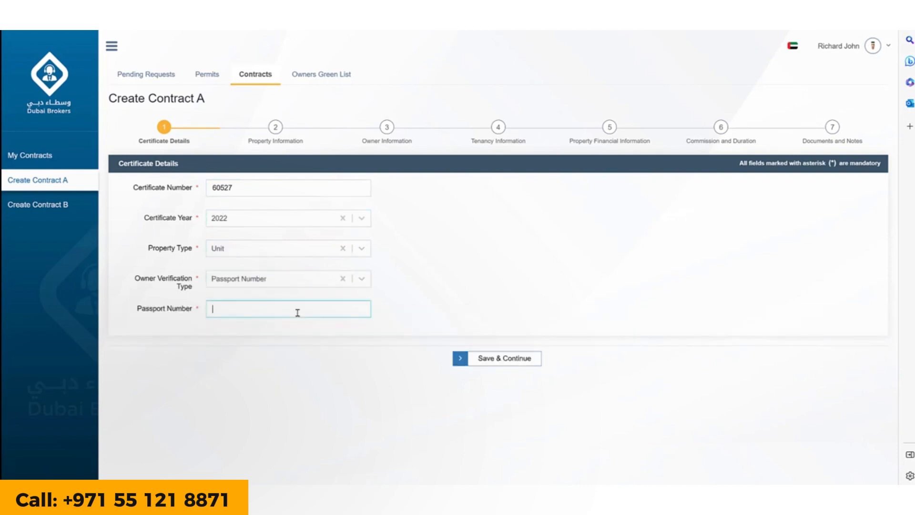
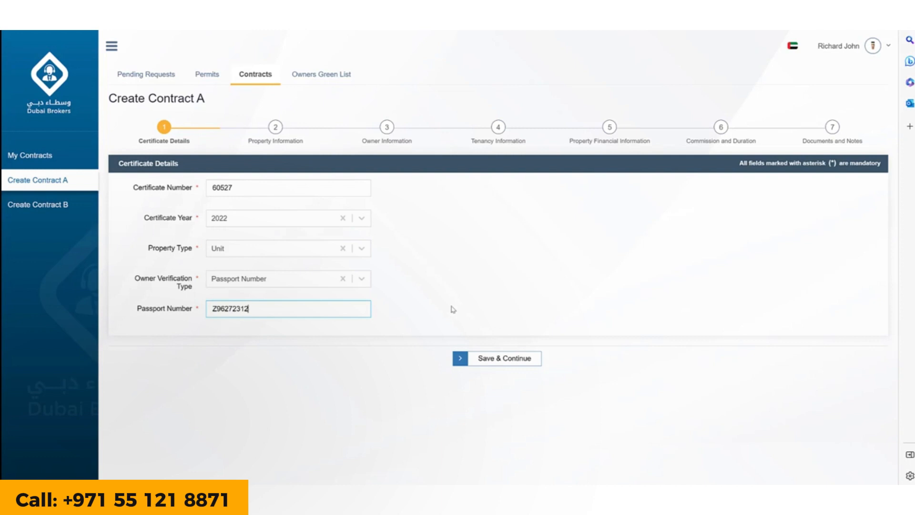
pyautogui.click(491, 361)
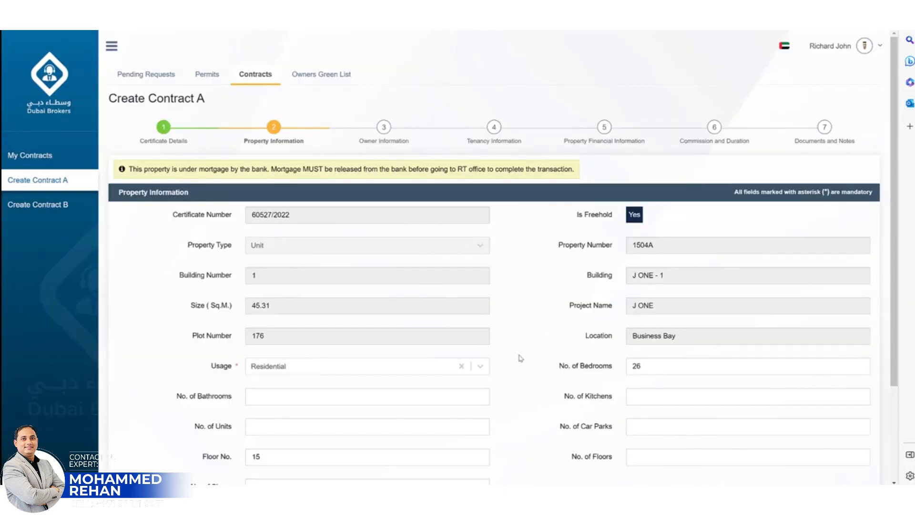
# Add 'This is a beautiful unit' as the property's additional information and save
pyautogui.scroll(-1, 521, 360)
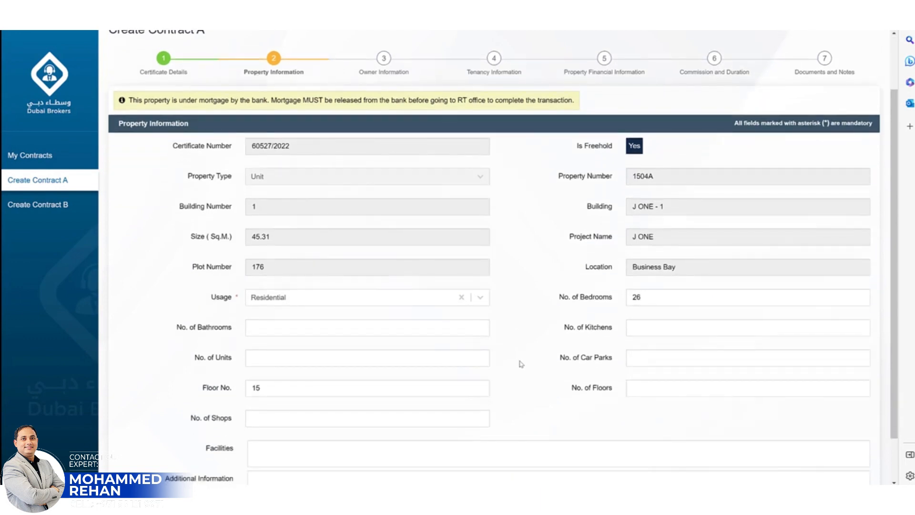
pyautogui.scroll(-1, 521, 365)
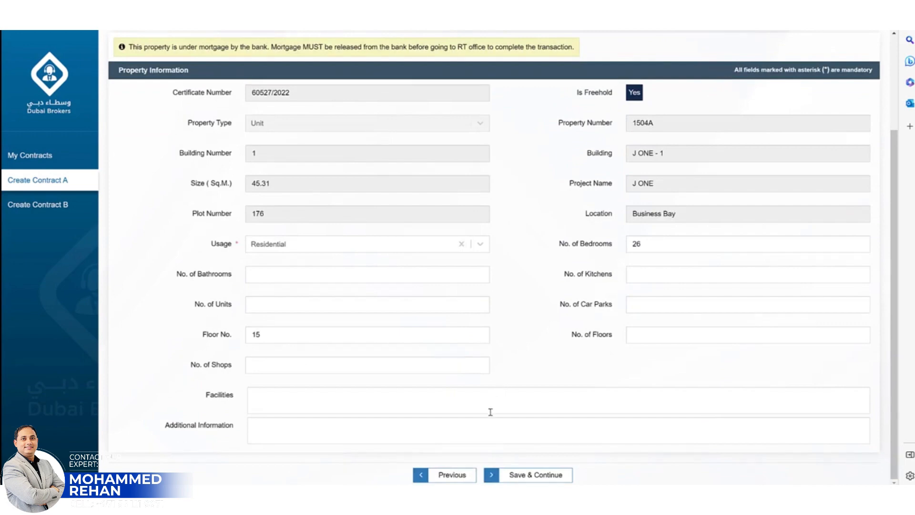
pyautogui.click(477, 427)
pyautogui.write('Thi')
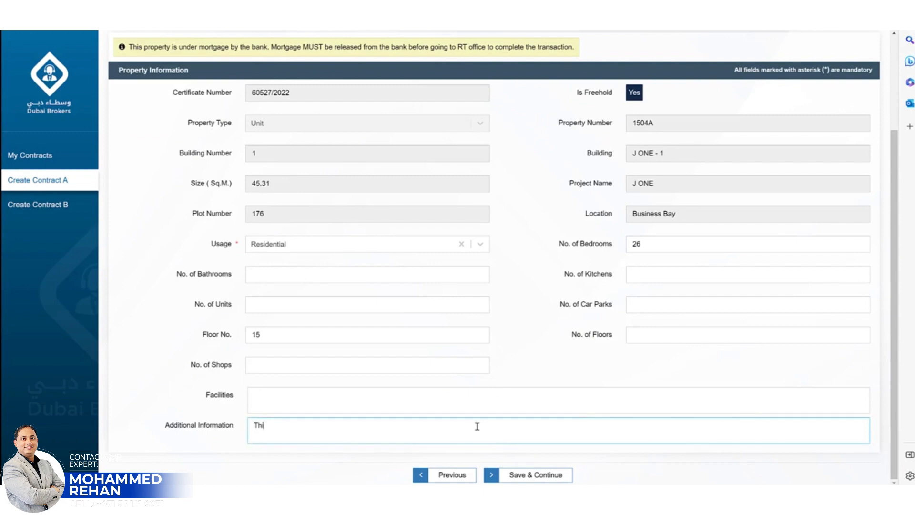
pyautogui.write('s is a beaut')
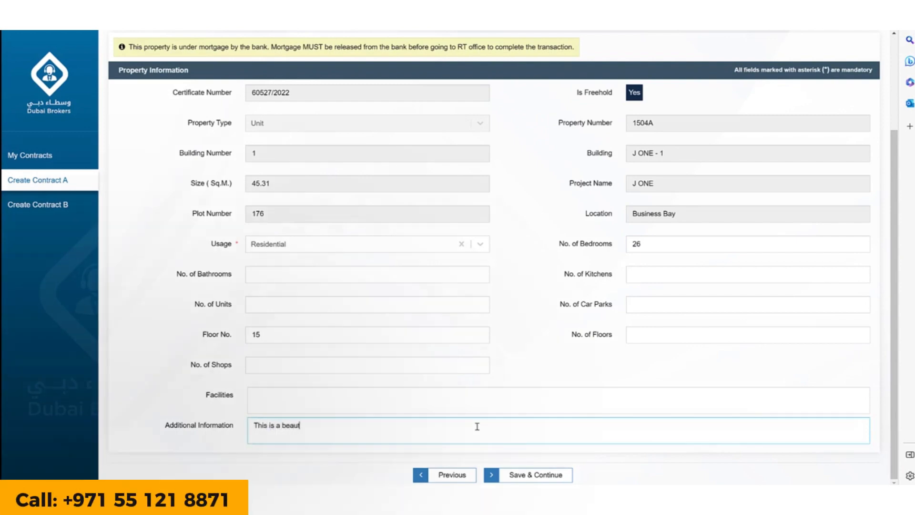
pyautogui.write('iful unit')
pyautogui.click(533, 475)
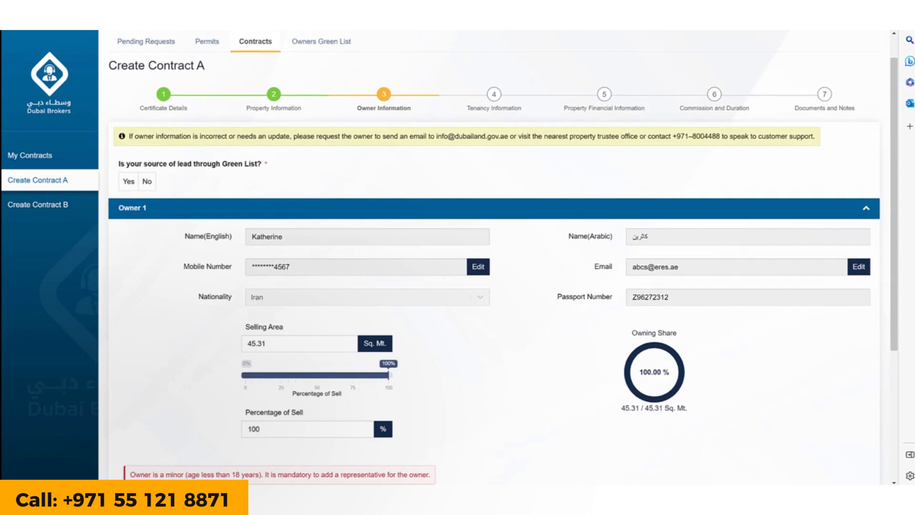
# Unlock the owner's mobile number by ticking both pledges, getting the English NoC template, and accepting
pyautogui.moveTo(896, 330); pyautogui.dragTo(896, 359)
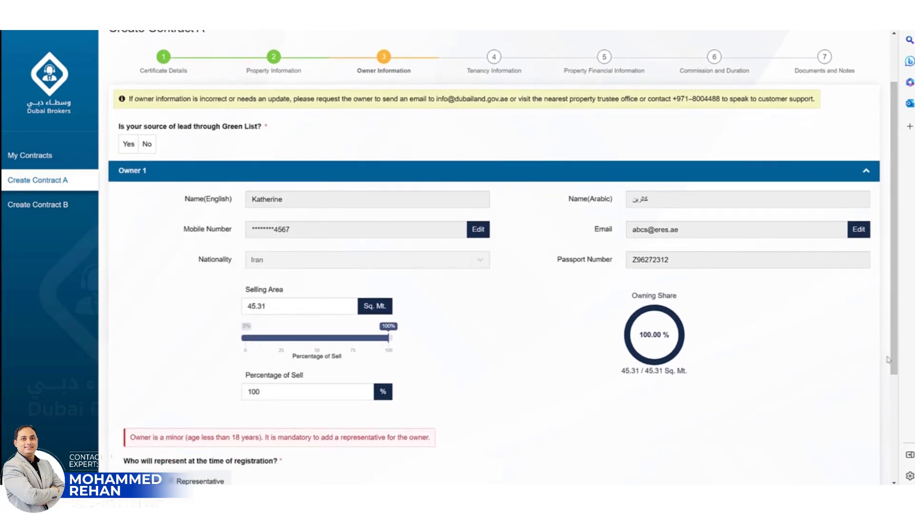
pyautogui.moveTo(897, 366); pyautogui.dragTo(896, 397)
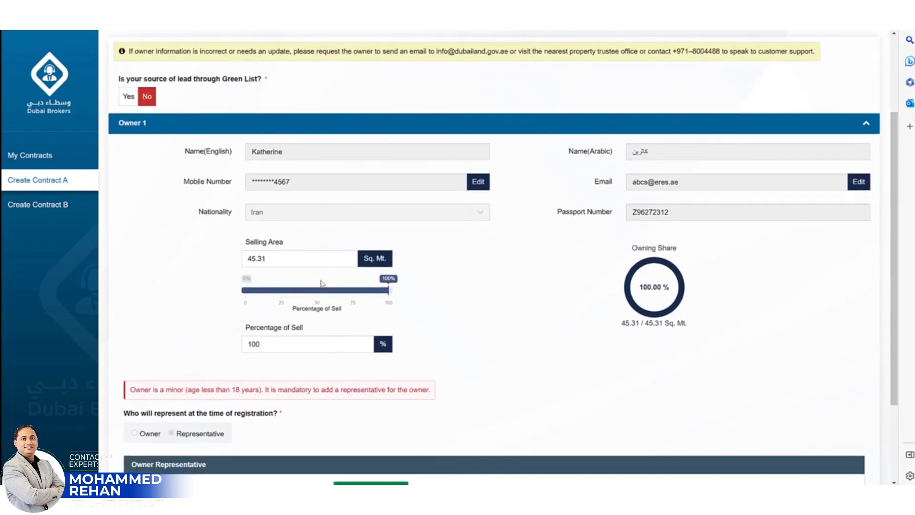
pyautogui.click(486, 193)
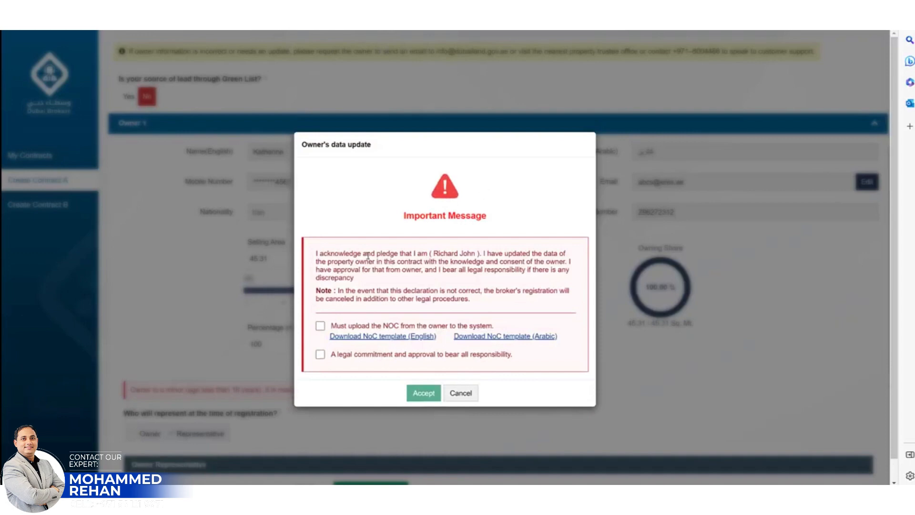
pyautogui.click(321, 326)
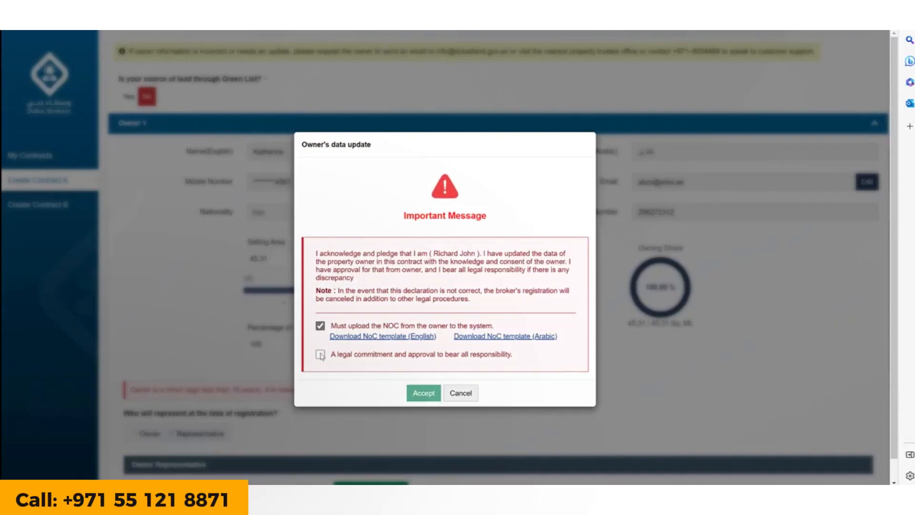
pyautogui.click(320, 355)
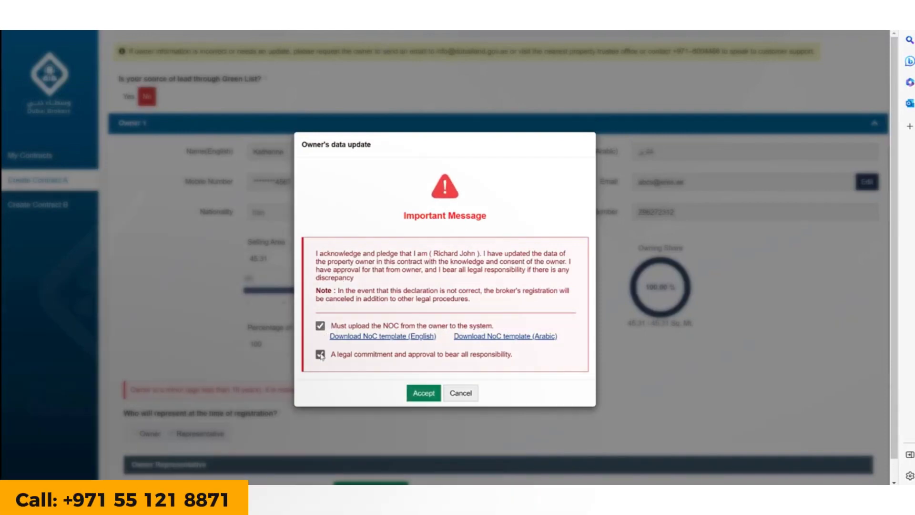
pyautogui.click(389, 336)
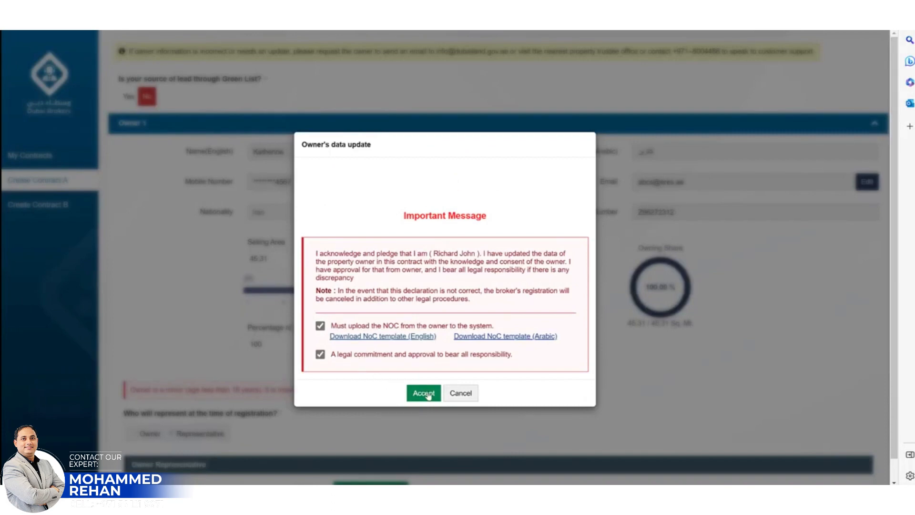
pyautogui.click(424, 394)
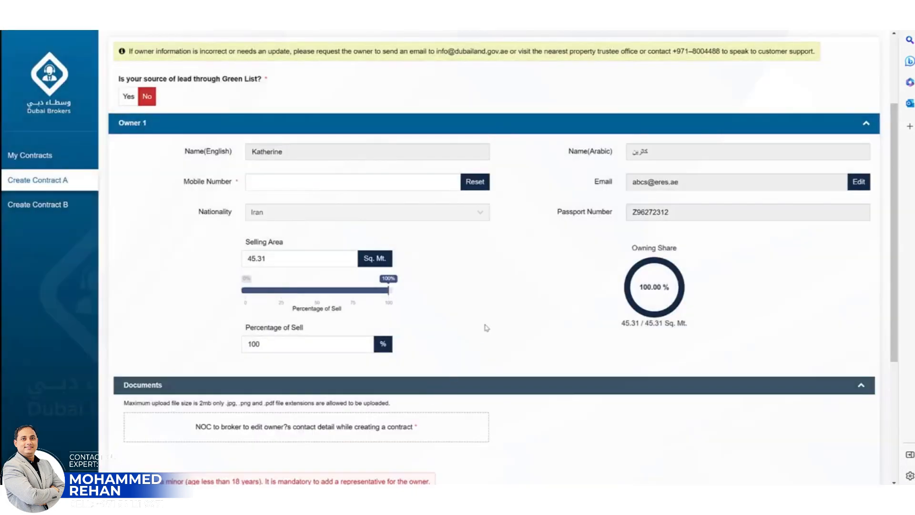
# Re-enter the owner's mobile number and e-mail from the saved autofill suggestions
pyautogui.click(416, 182)
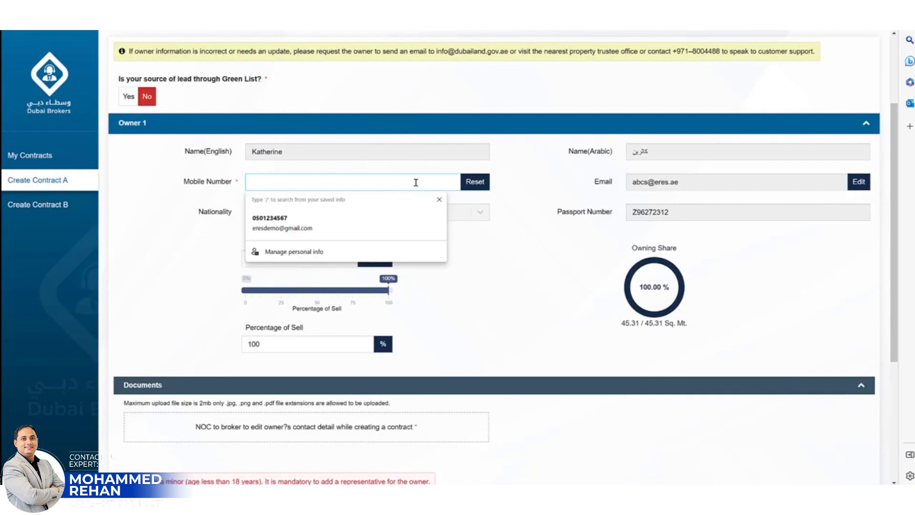
pyautogui.write('0501234567')
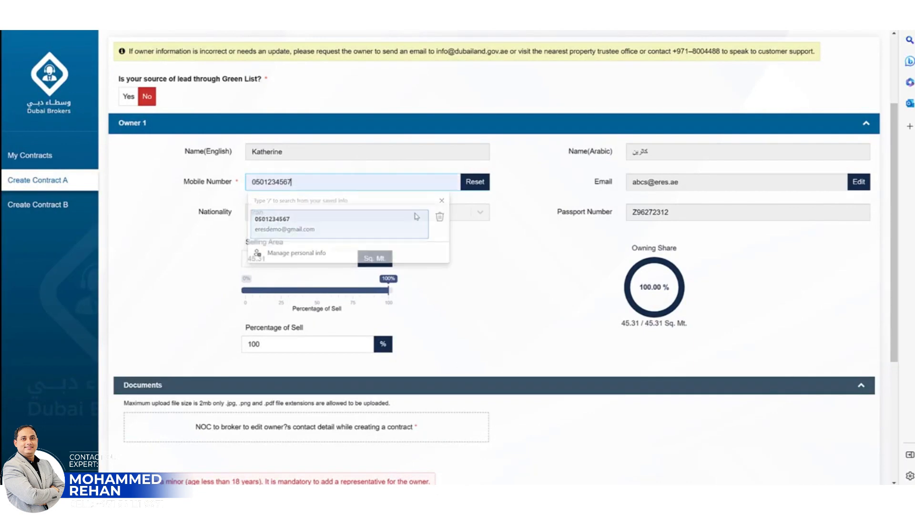
pyautogui.click(391, 221)
pyautogui.click(859, 182)
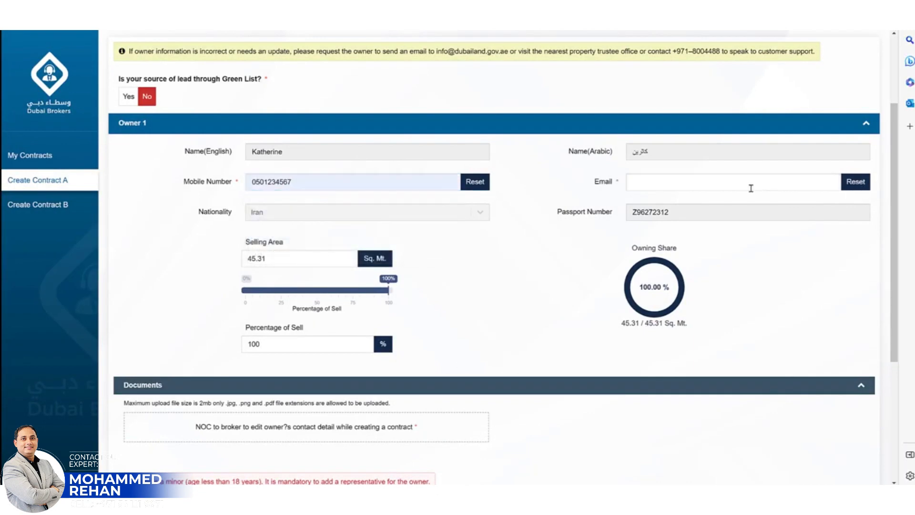
pyautogui.write('ere')
pyautogui.click(672, 220)
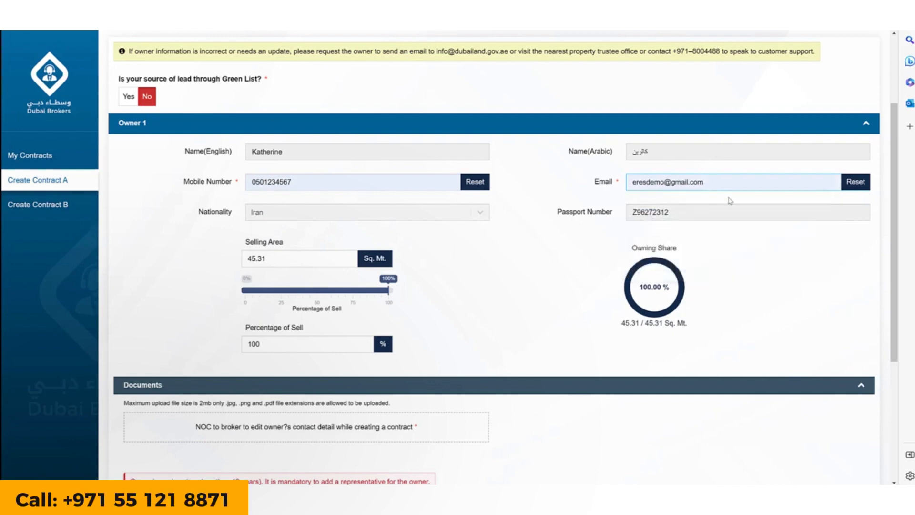
pyautogui.click(487, 284)
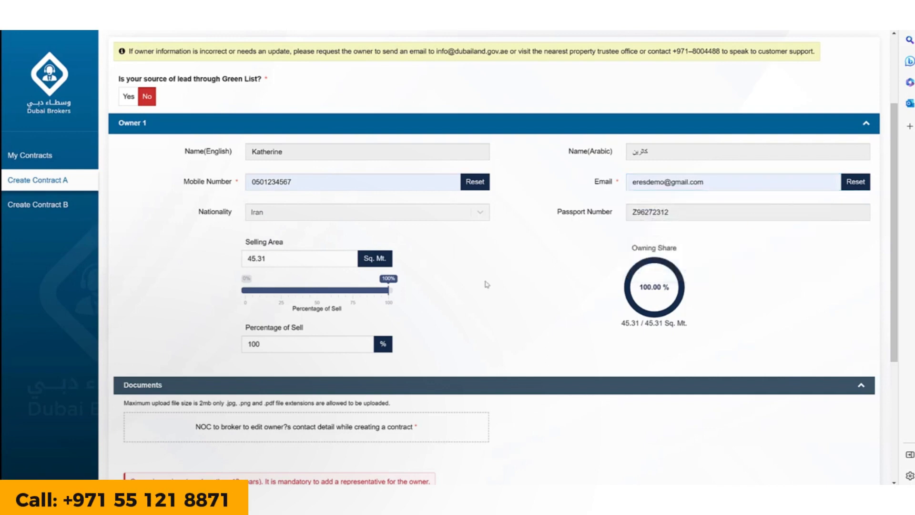
# Try adjusting the percentage of sell slider, then move further down the owner form
pyautogui.scroll(-2, 478, 302)
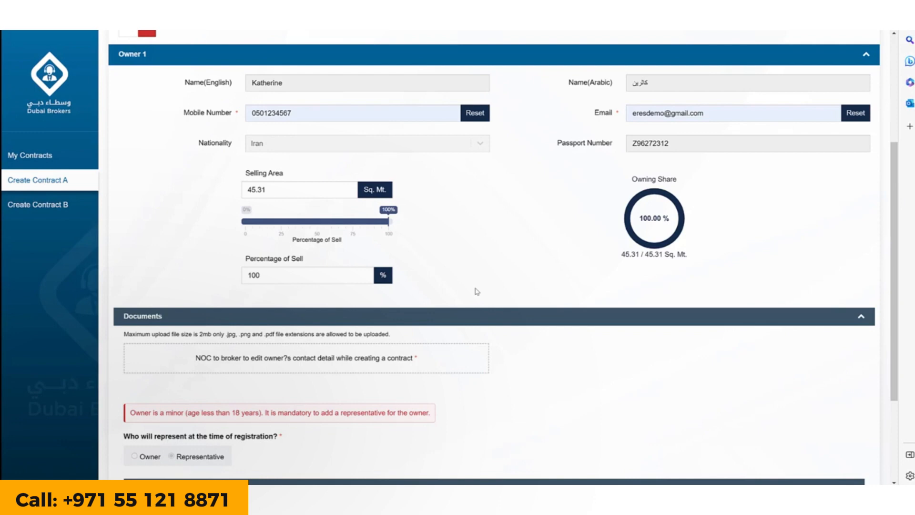
pyautogui.click(323, 224)
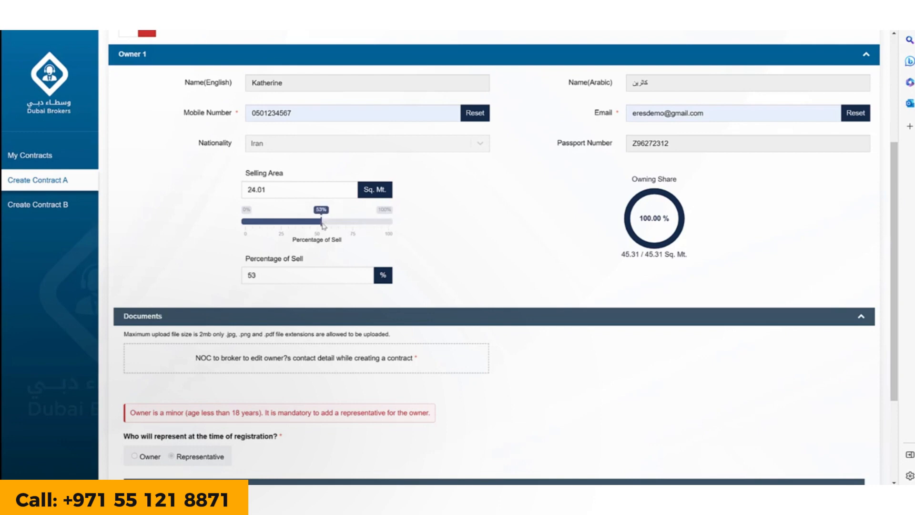
pyautogui.moveTo(325, 224); pyautogui.dragTo(404, 225)
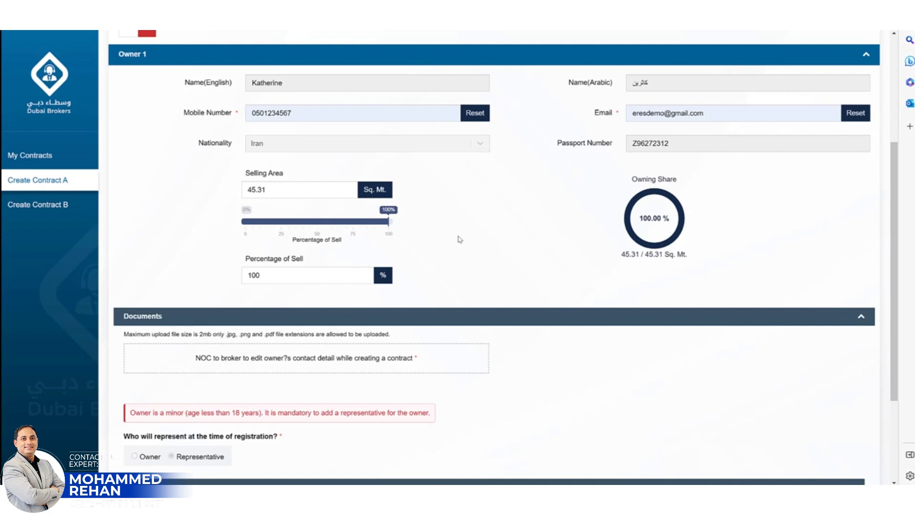
pyautogui.scroll(-2, 460, 239)
pyautogui.scroll(-2, 460, 241)
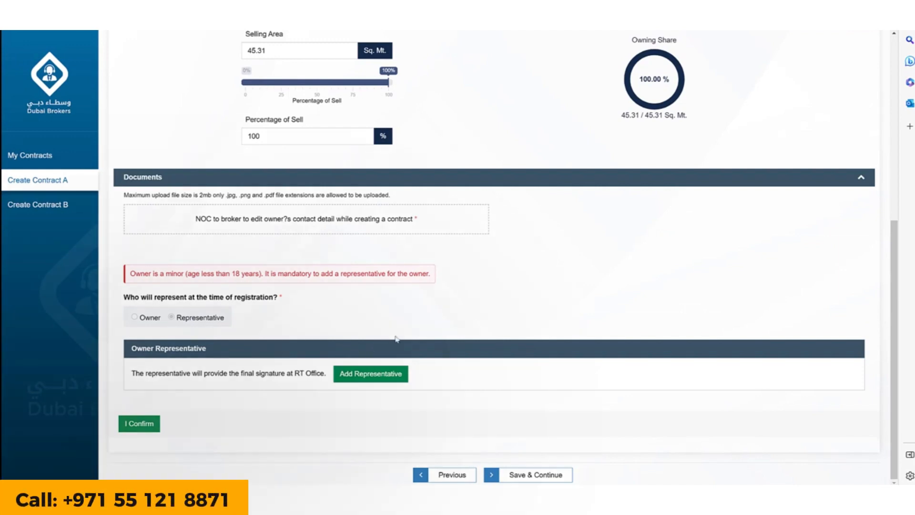
# Add an owner representative manually and enter the representative's English name
pyautogui.click(380, 378)
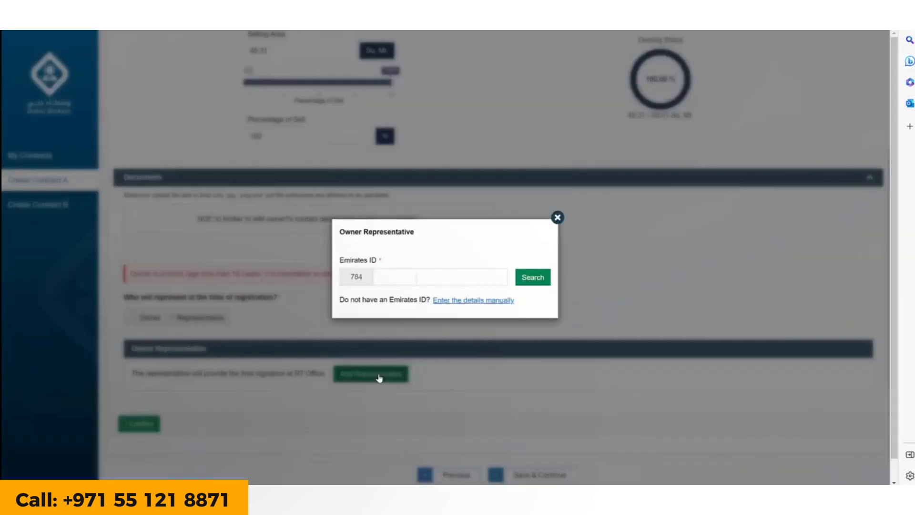
pyautogui.click(483, 301)
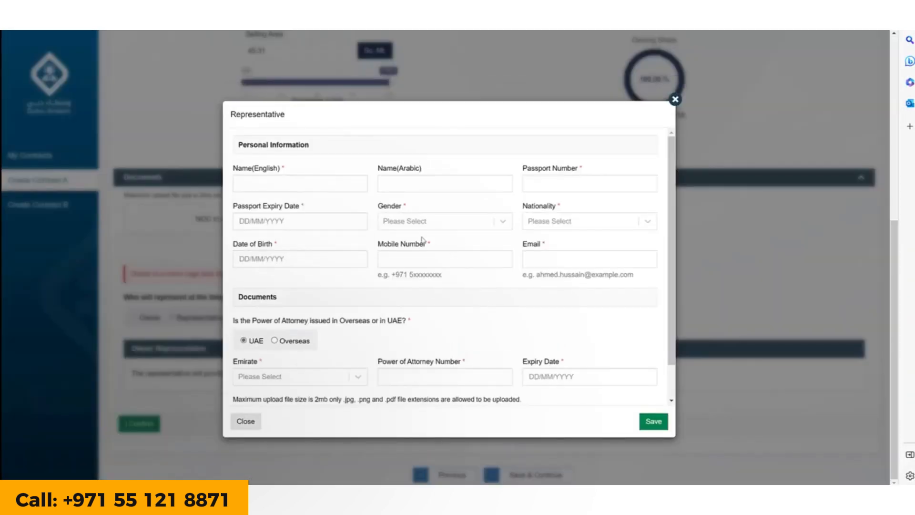
pyautogui.click(319, 183)
pyautogui.write('Ahmed')
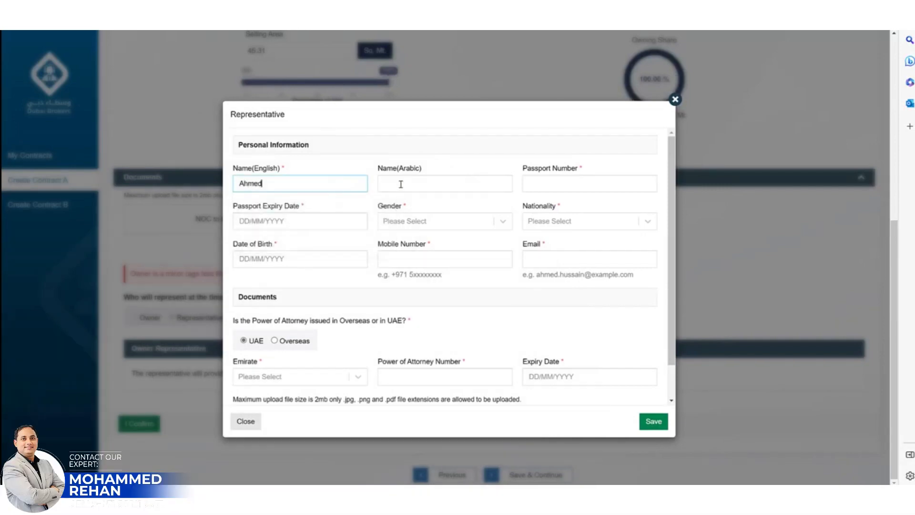
pyautogui.click(401, 184)
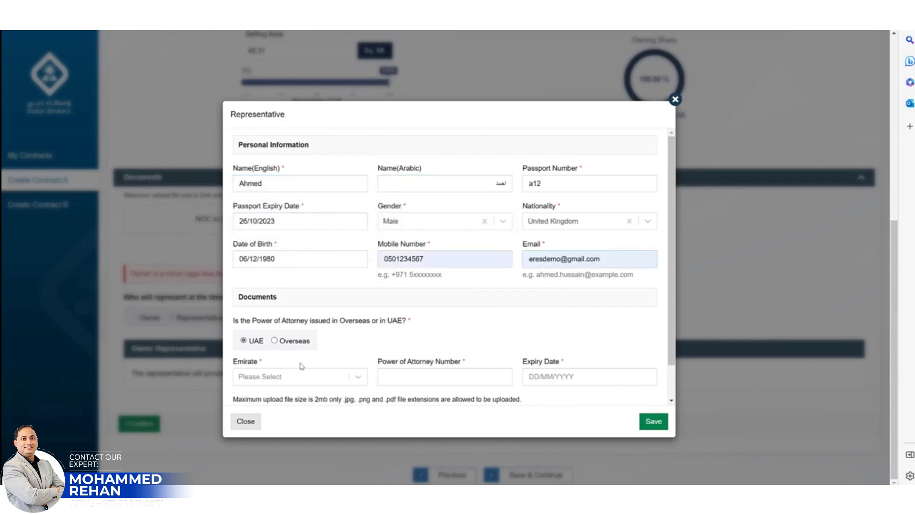
# Mark the power of attorney as issued Overseas with its number and 12/05/2023 expiry
pyautogui.click(275, 340)
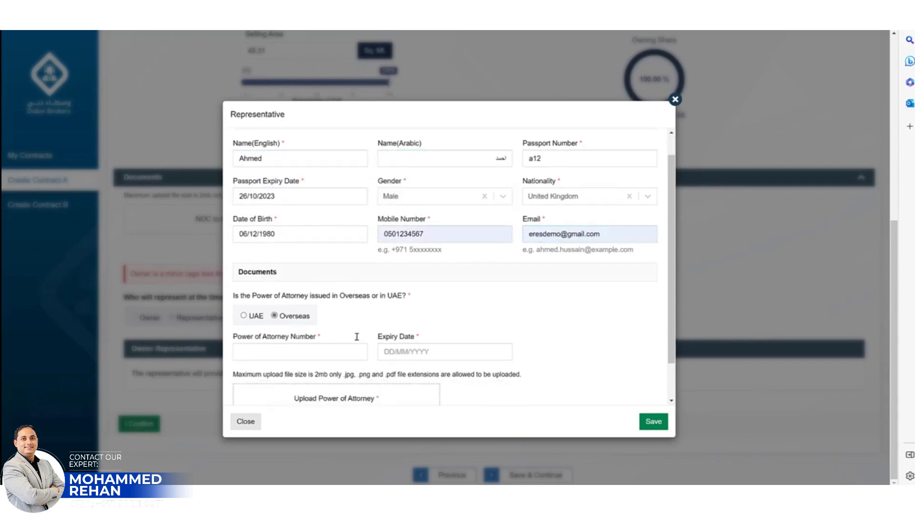
pyautogui.scroll(-2, 355, 337)
pyautogui.click(311, 303)
pyautogui.write('2332')
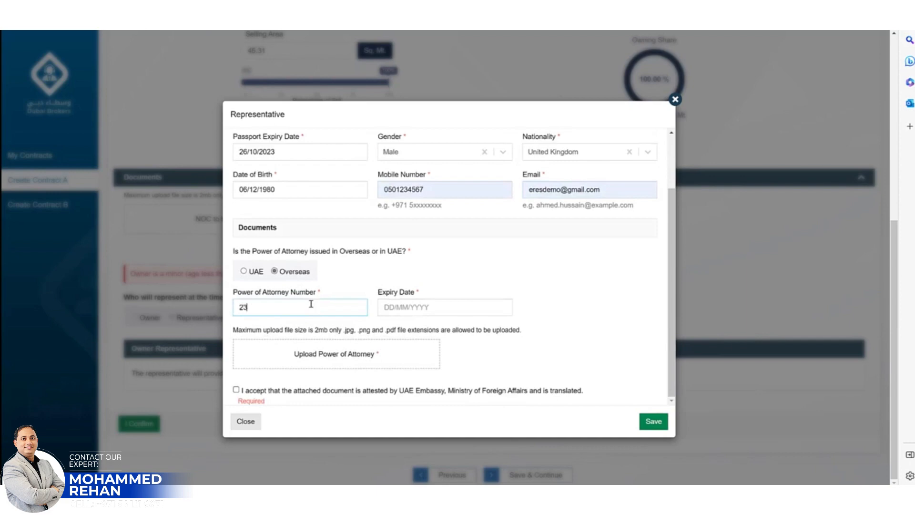
pyautogui.click(409, 308)
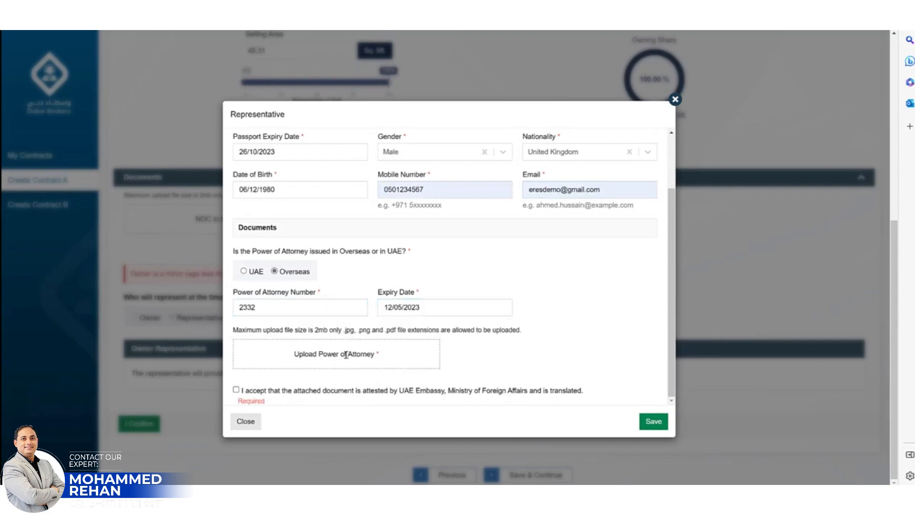
# Attach Blank.jpg as the power of attorney titled POA, confirm attestation, and save the representative
pyautogui.click(336, 354)
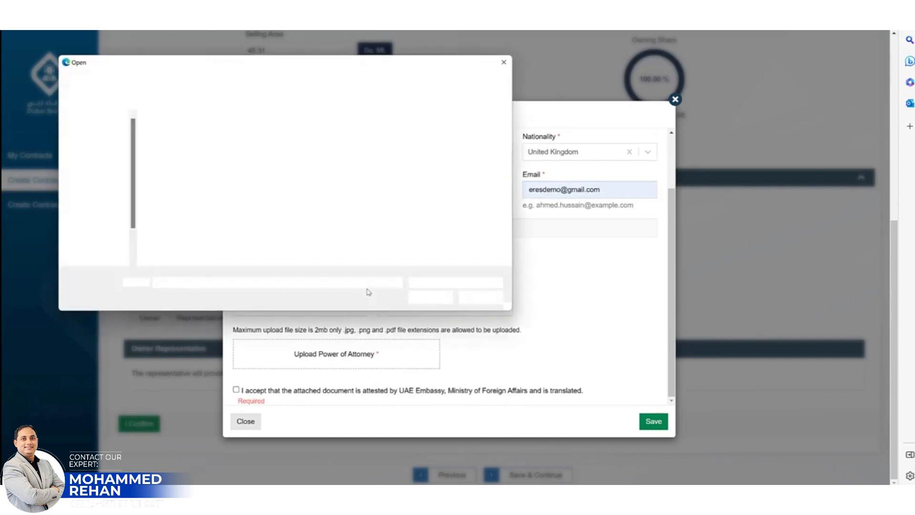
pyautogui.doubleClick(168, 139)
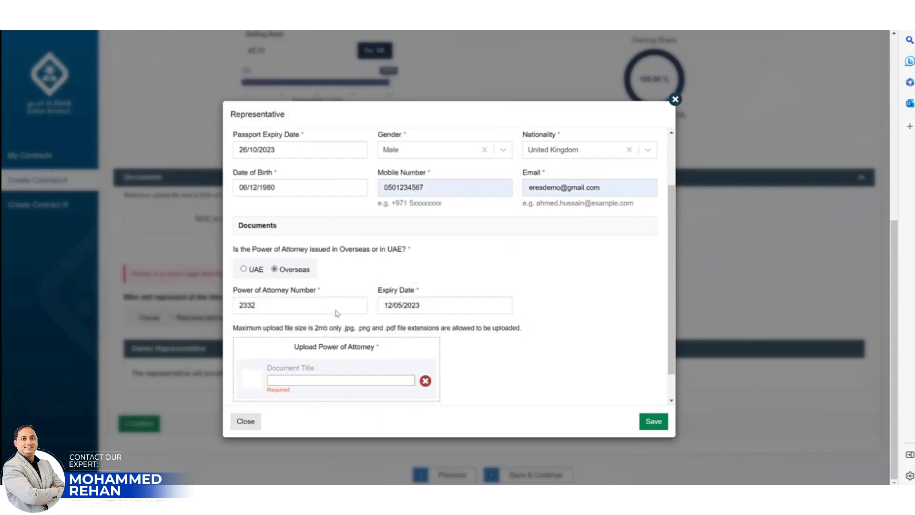
pyautogui.scroll(-1, 270, 395)
pyautogui.click(236, 391)
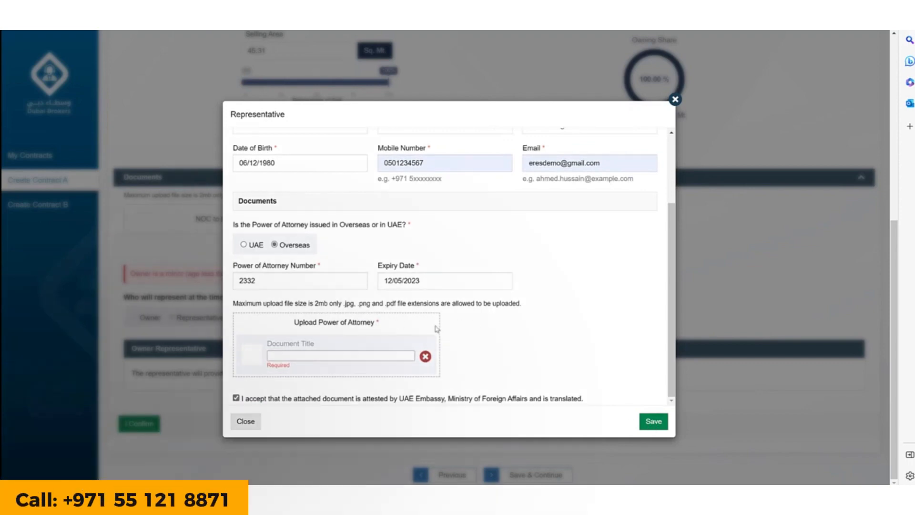
pyautogui.click(323, 357)
pyautogui.write('POA')
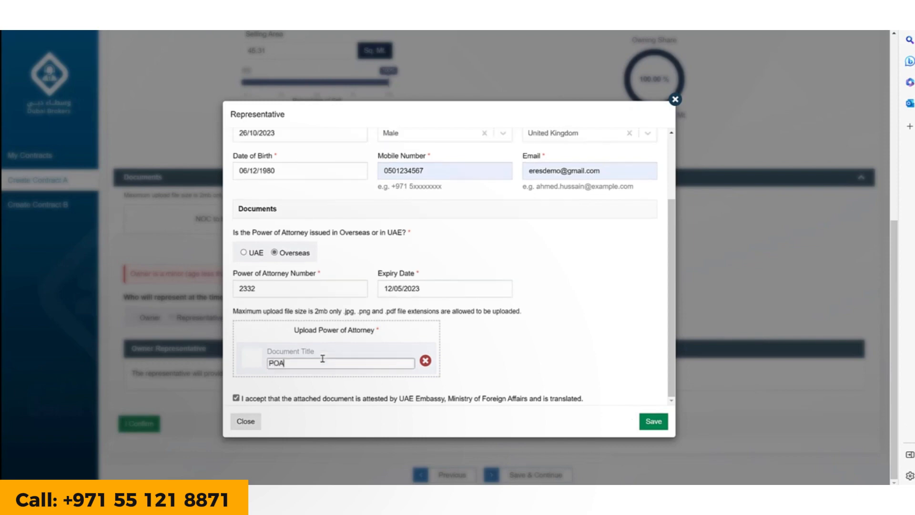
pyautogui.click(654, 423)
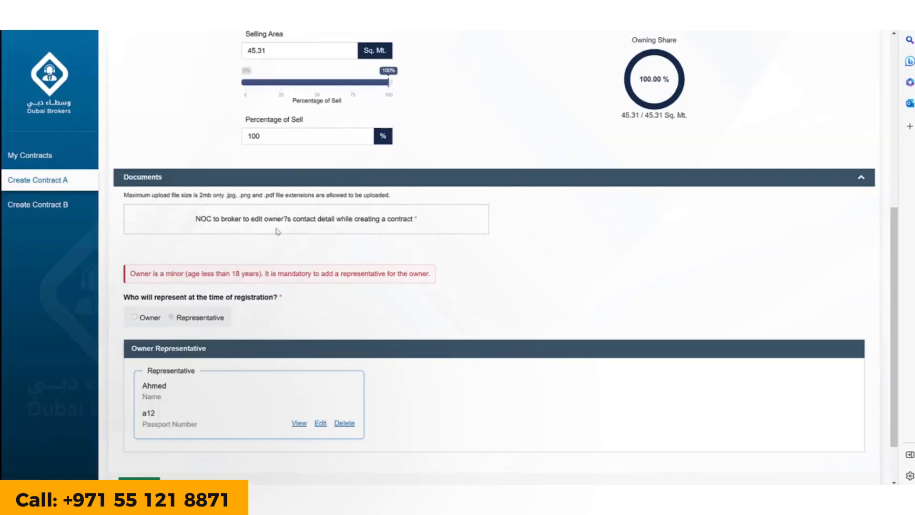
# Attach Blank.jpg as the NOC document, confirm the owner details, and save the owner step
pyautogui.click(254, 207)
pyautogui.click(173, 142)
pyautogui.doubleClick(173, 142)
pyautogui.write('NOC')
pyautogui.scroll(-2, 435, 327)
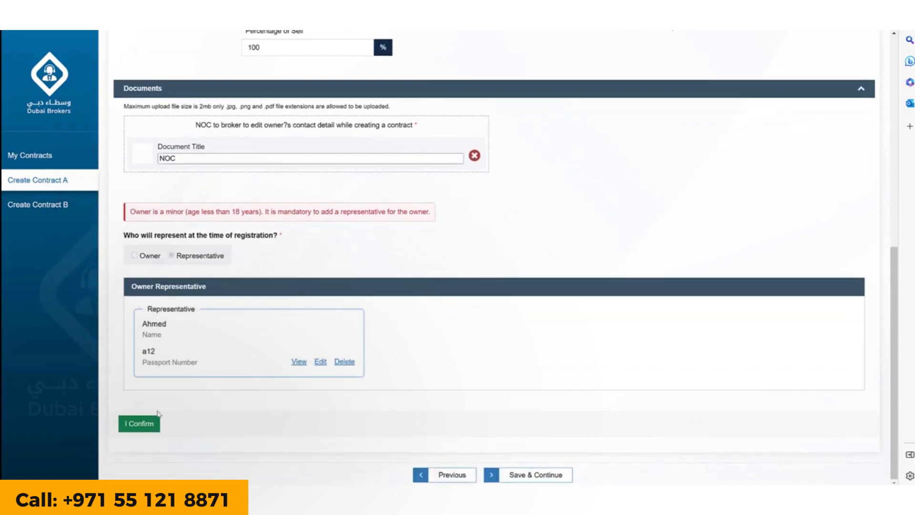
pyautogui.click(143, 425)
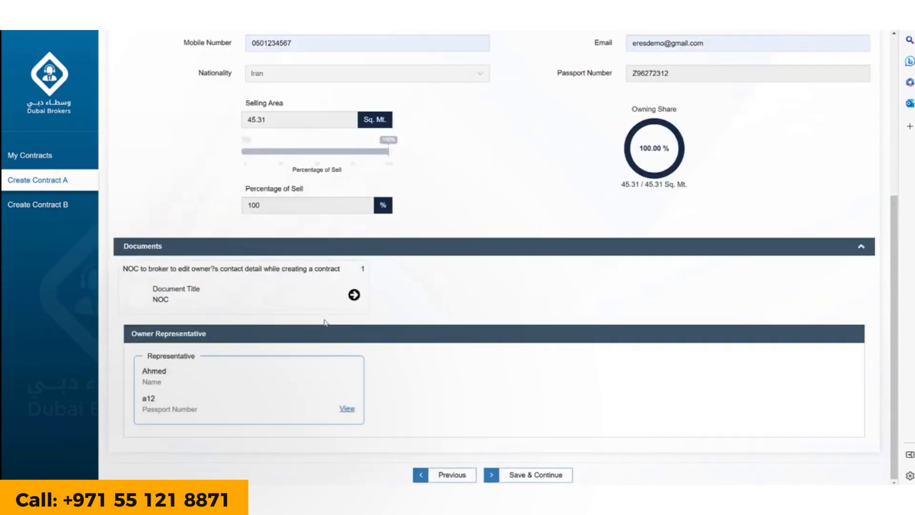
pyautogui.click(535, 477)
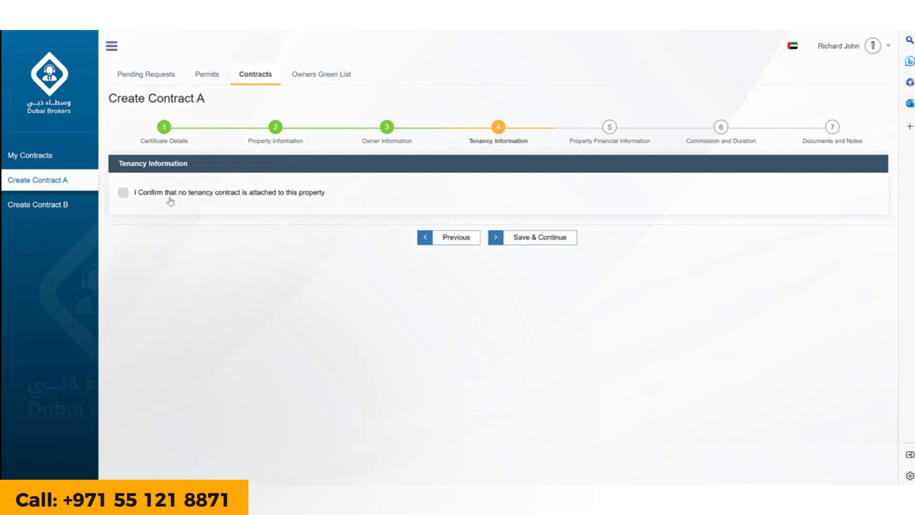
# Declare no tenancy contract, then set sell price 500,000 AED and annual service charge 5,000 AED
pyautogui.click(124, 194)
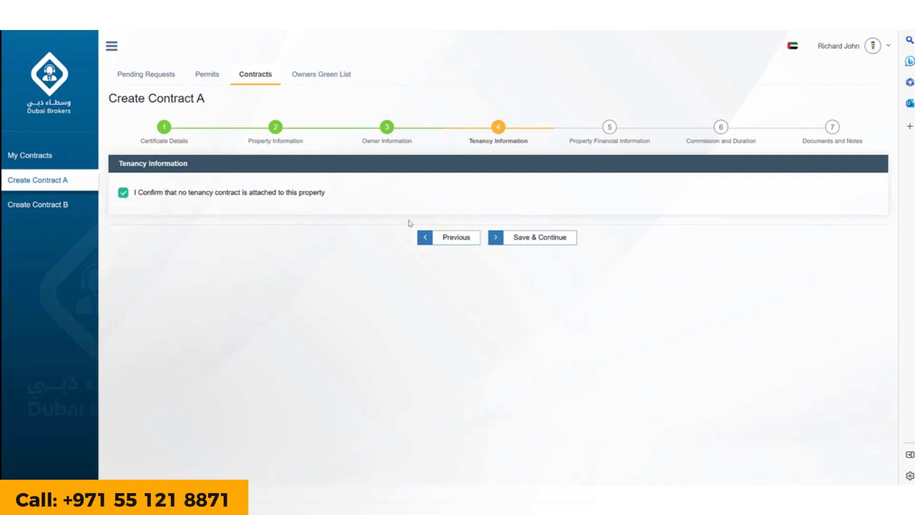
pyautogui.click(522, 239)
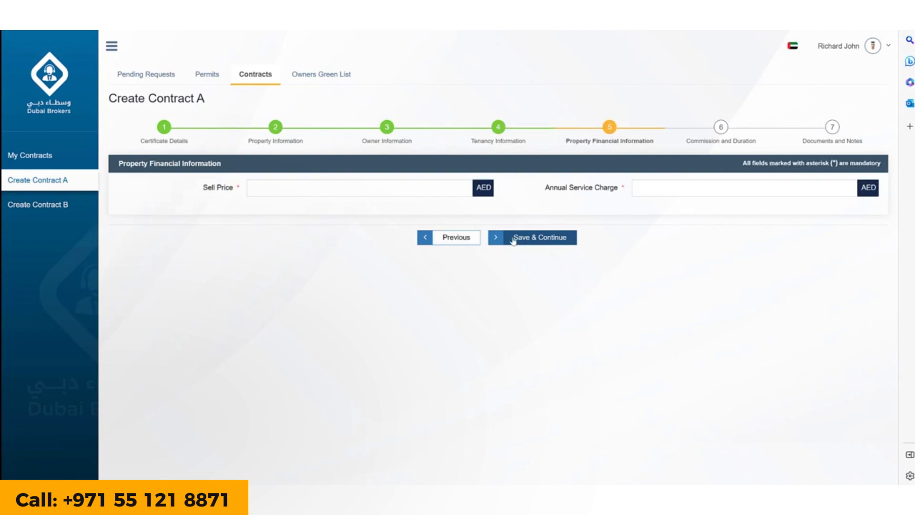
pyautogui.click(383, 191)
pyautogui.write('5000000.00')
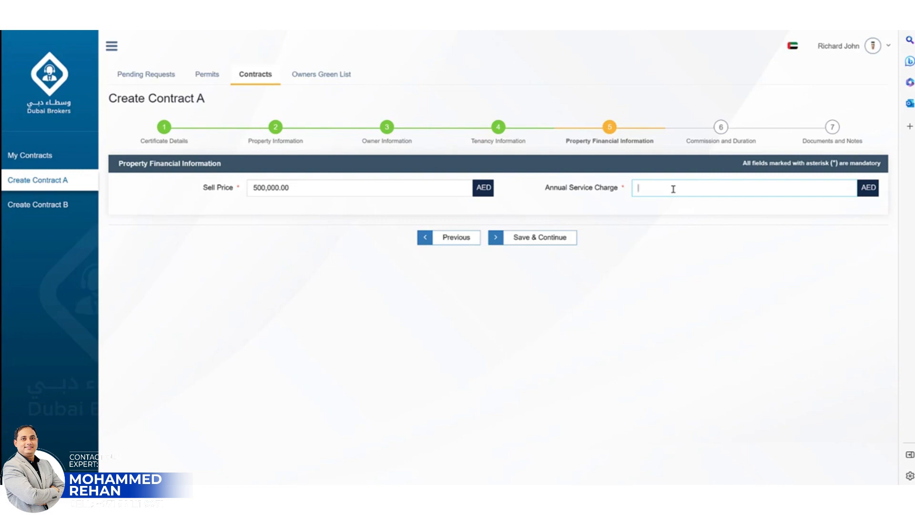
pyautogui.write('5000')
pyautogui.click(555, 239)
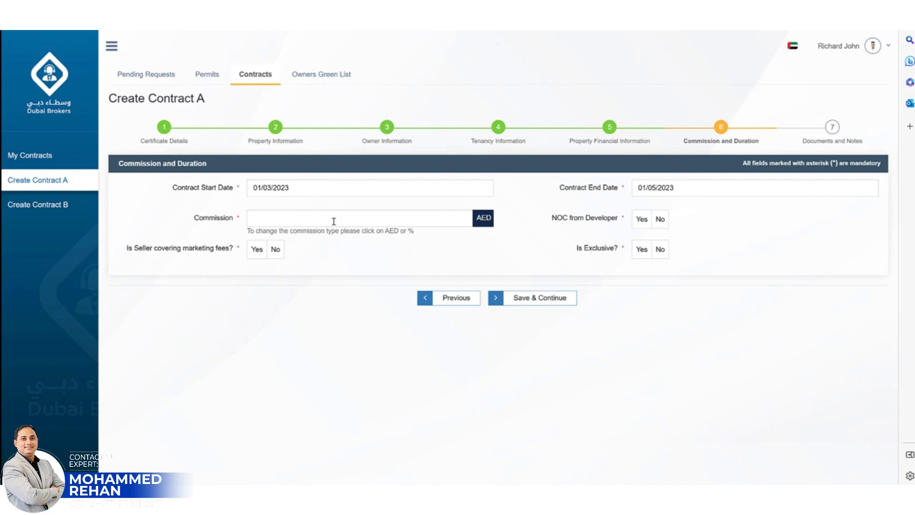
# Set the commission to 2% and answer No for developer NOC, seller marketing fees and exclusivity, then save
pyautogui.click(483, 218)
pyautogui.click(426, 220)
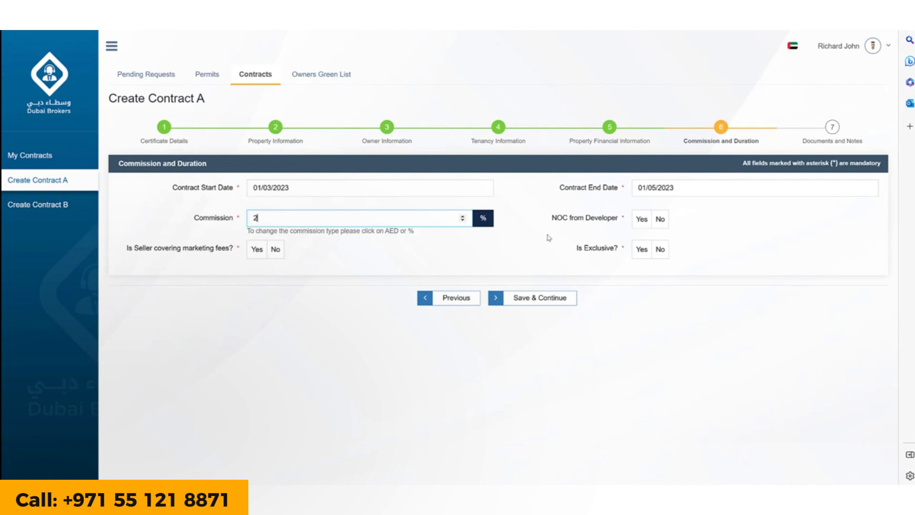
pyautogui.click(665, 226)
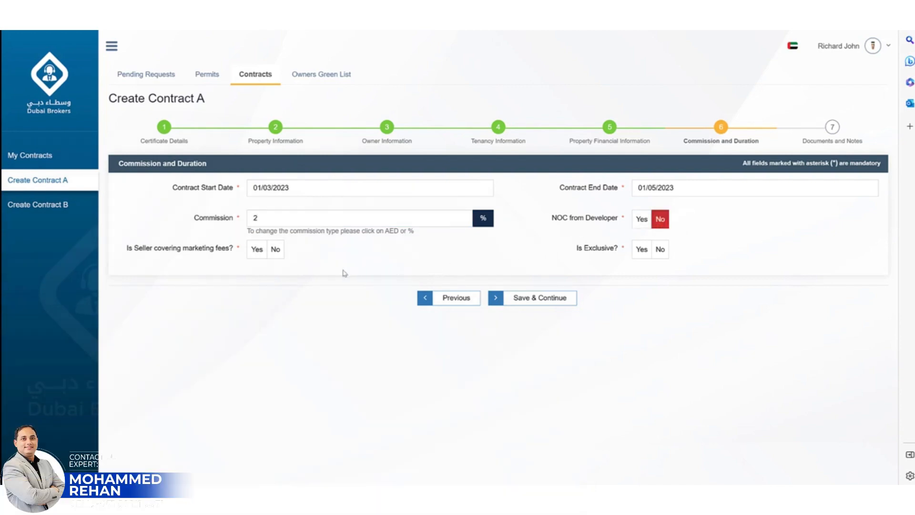
pyautogui.click(279, 252)
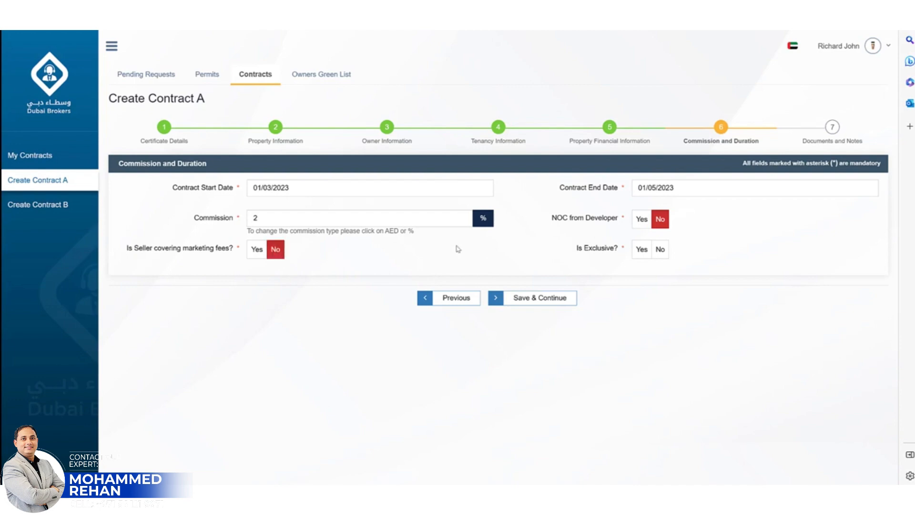
pyautogui.click(659, 249)
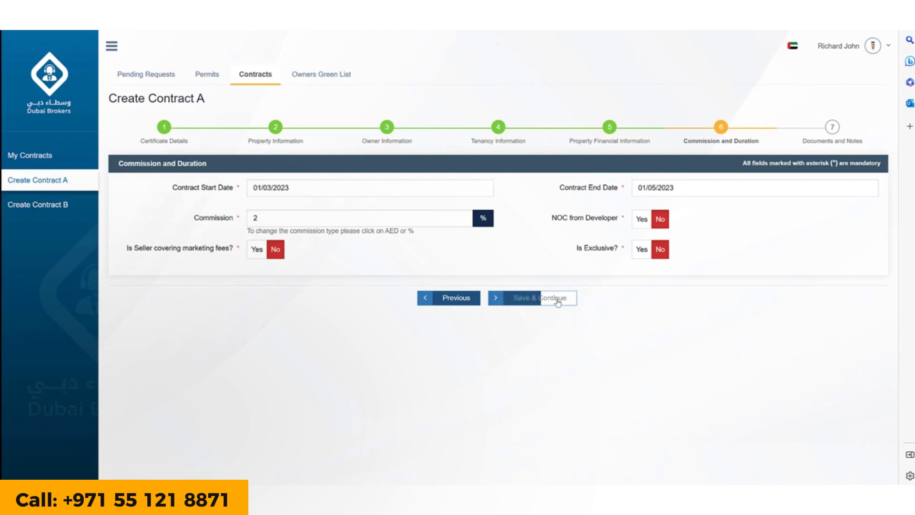
pyautogui.click(558, 301)
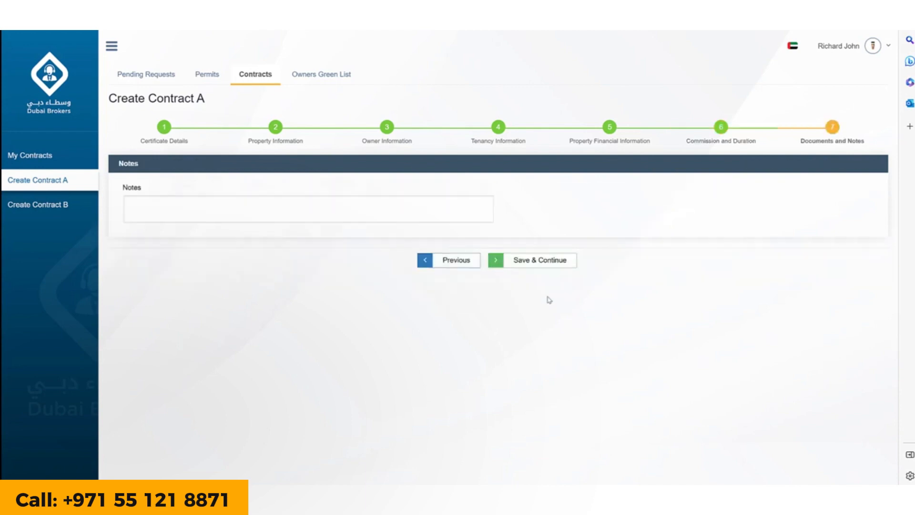
# Enter 'Notes' as the contract note and save it to reach the contract review page
pyautogui.click(338, 212)
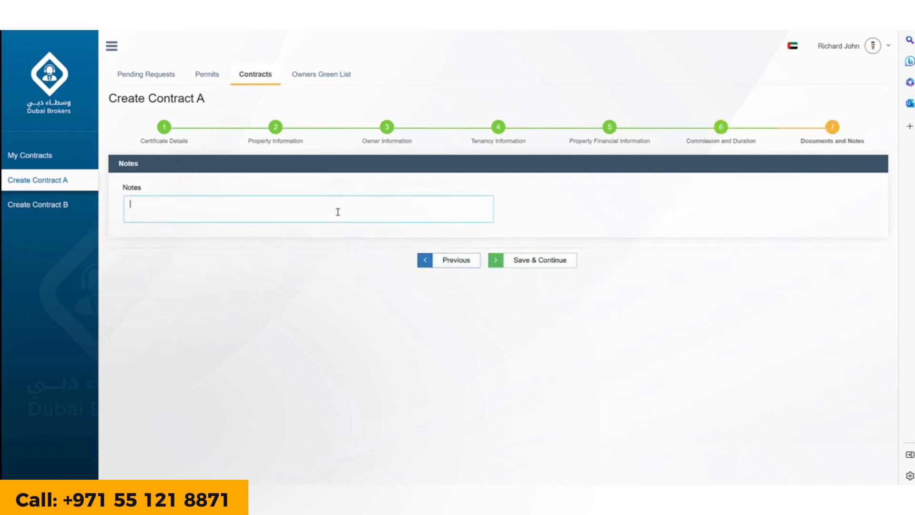
pyautogui.write('Notes')
pyautogui.click(526, 261)
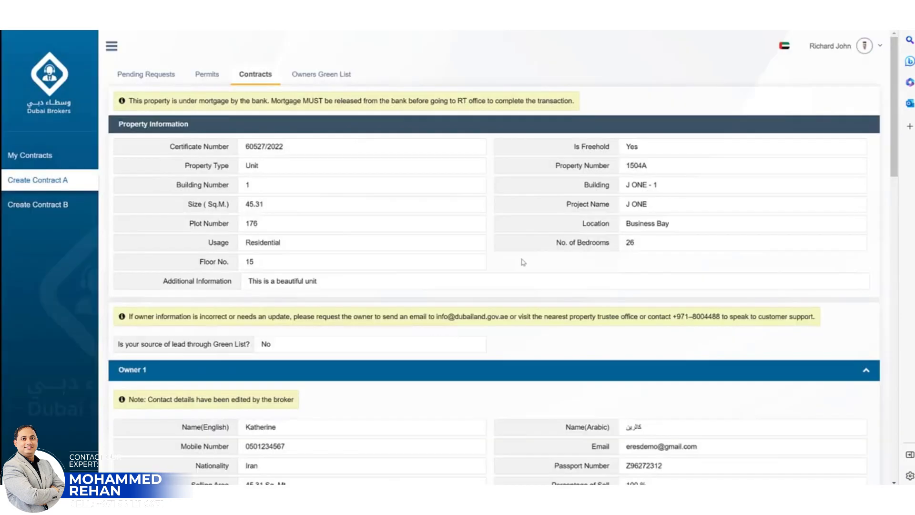
# Tick 'I accept the above Terms and Conditions' at the bottom of the review and submit the contract for approval
pyautogui.scroll(-2, 523, 267)
pyautogui.scroll(-1, 522, 267)
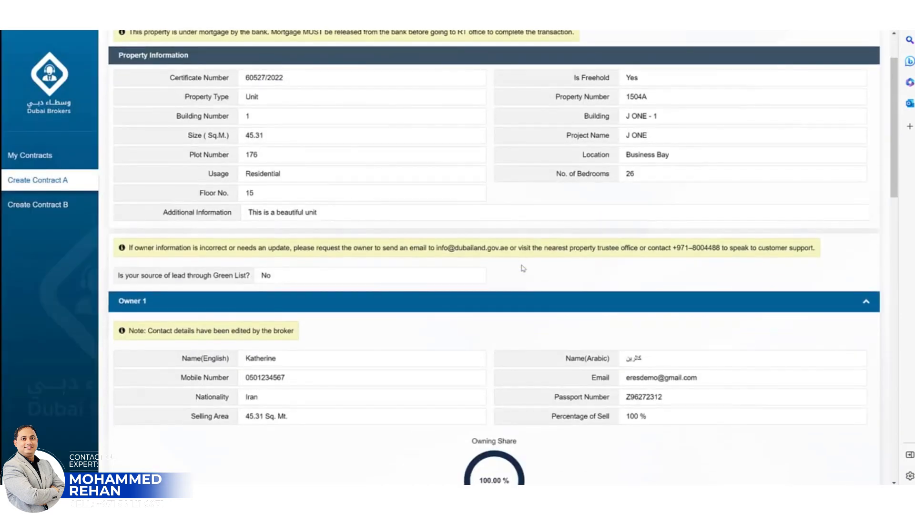
pyautogui.scroll(-2, 523, 270)
pyautogui.scroll(-12, 524, 273)
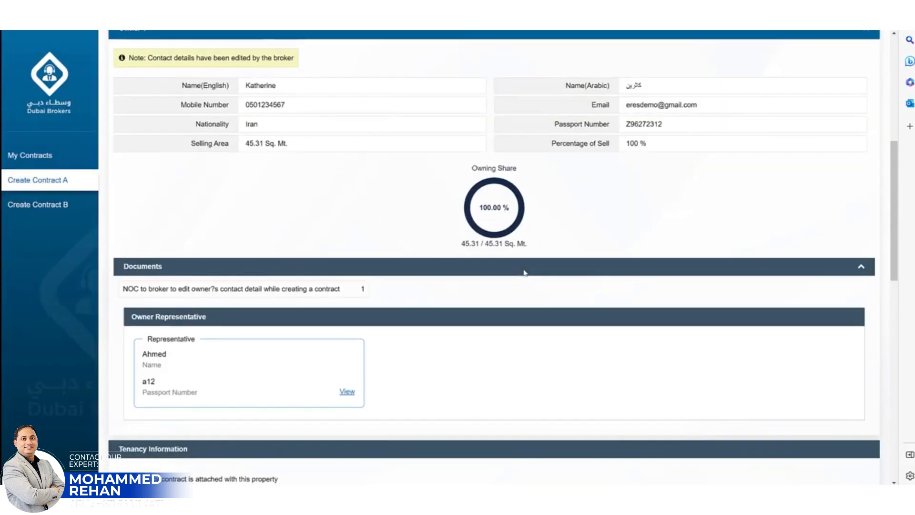
pyautogui.scroll(-1, 524, 278)
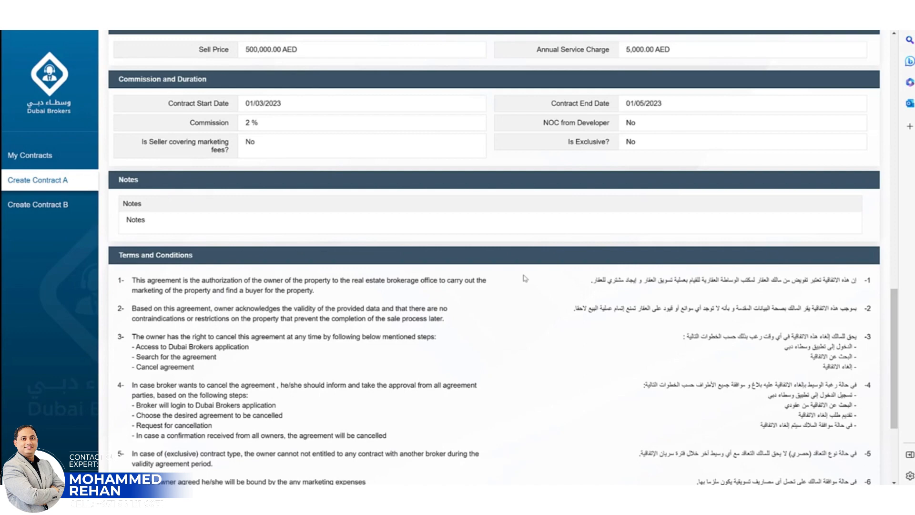
pyautogui.scroll(-5, 526, 278)
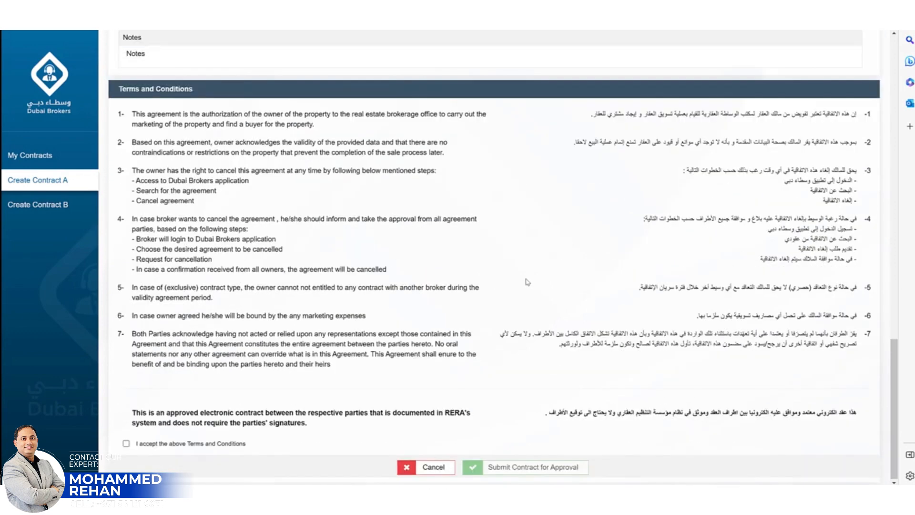
pyautogui.click(126, 444)
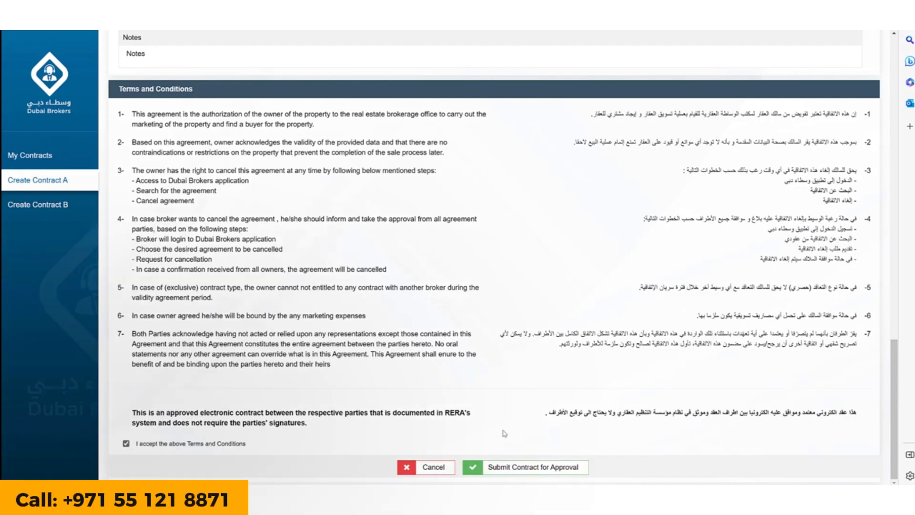
pyautogui.click(506, 468)
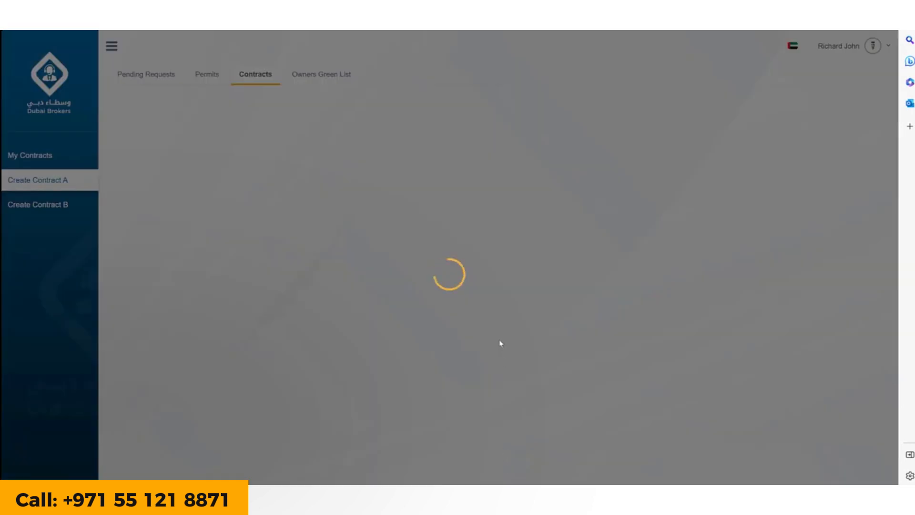
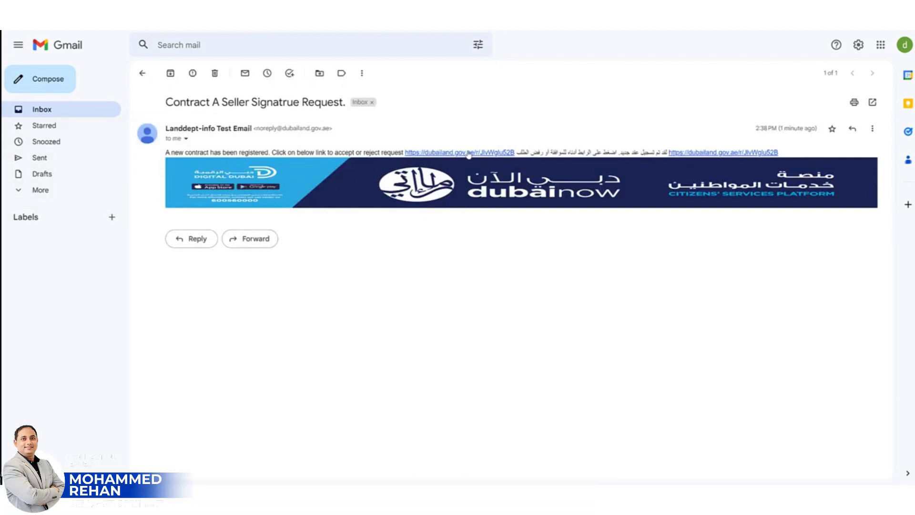
# Follow the dubailand signature link, request an authentication token and open the token email
pyautogui.click(468, 153)
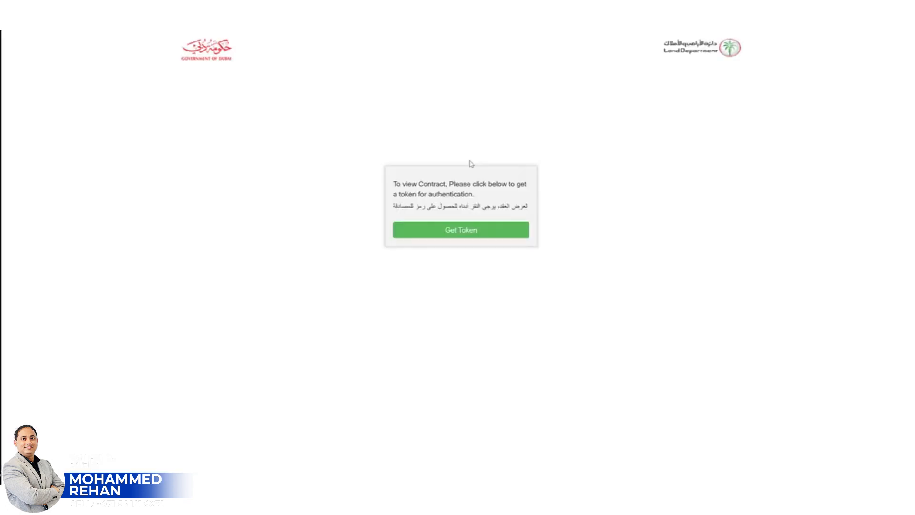
pyautogui.click(481, 236)
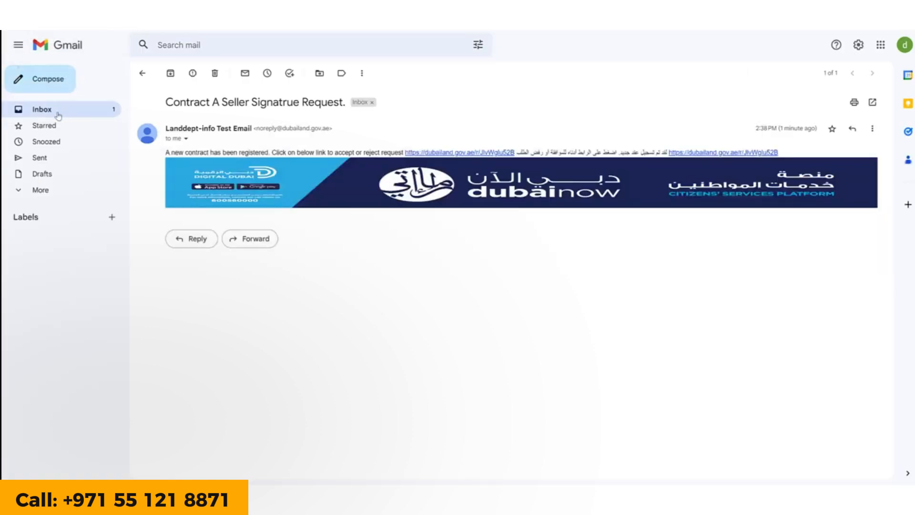
pyautogui.click(58, 116)
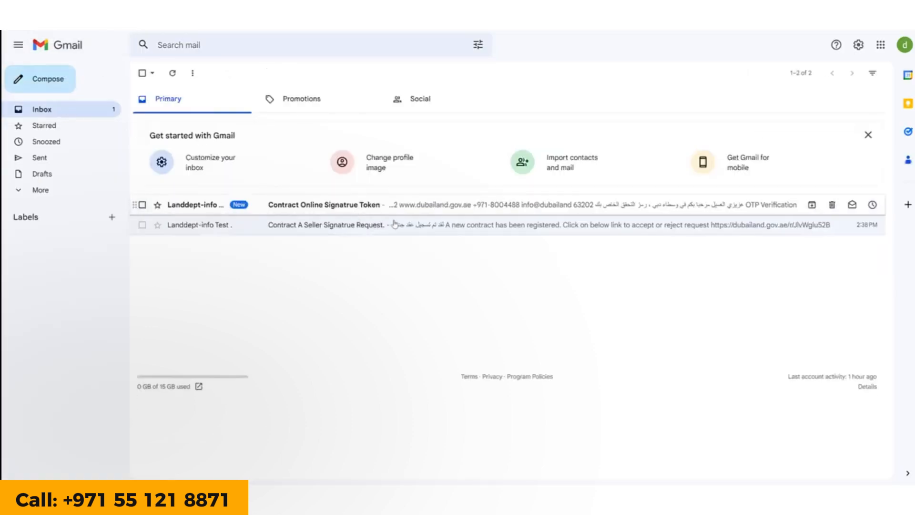
pyautogui.click(394, 205)
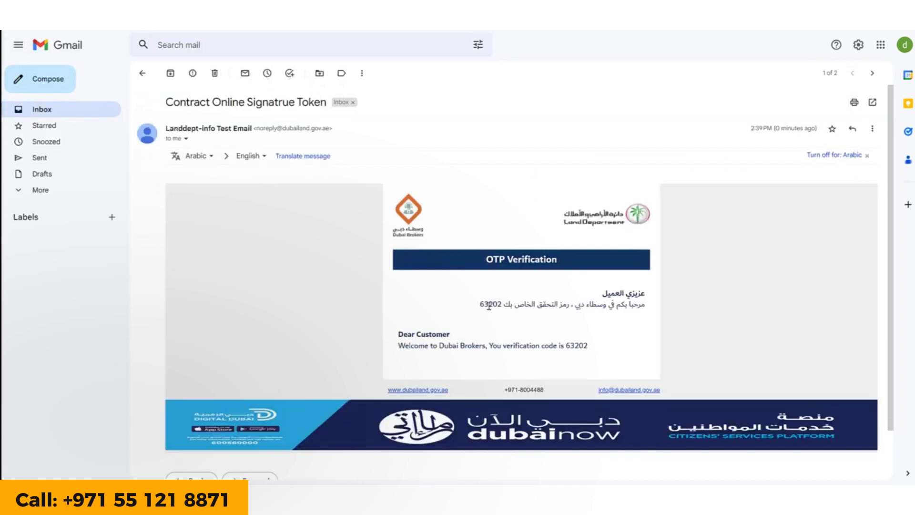
# Copy the verification code from the email into the authentication field and verify it
pyautogui.doubleClick(581, 345)
pyautogui.hotkey('ctrl', 'c')
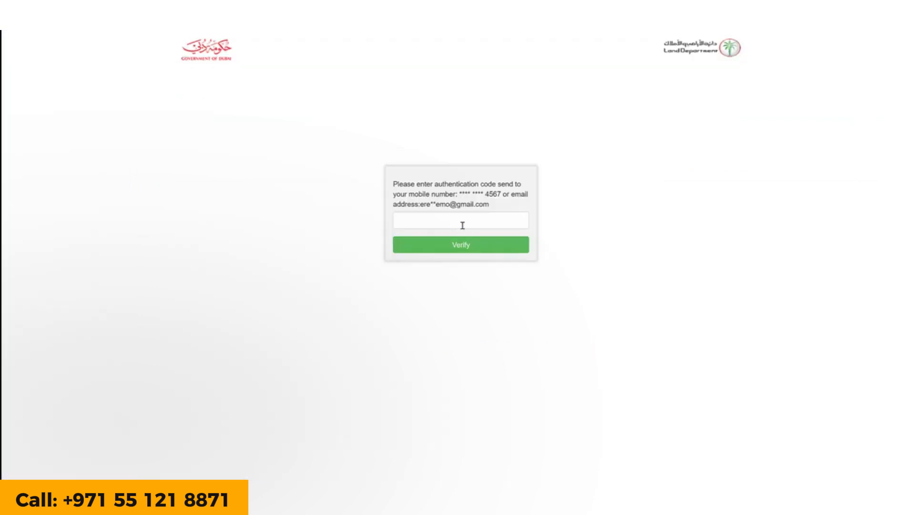
pyautogui.click(463, 222)
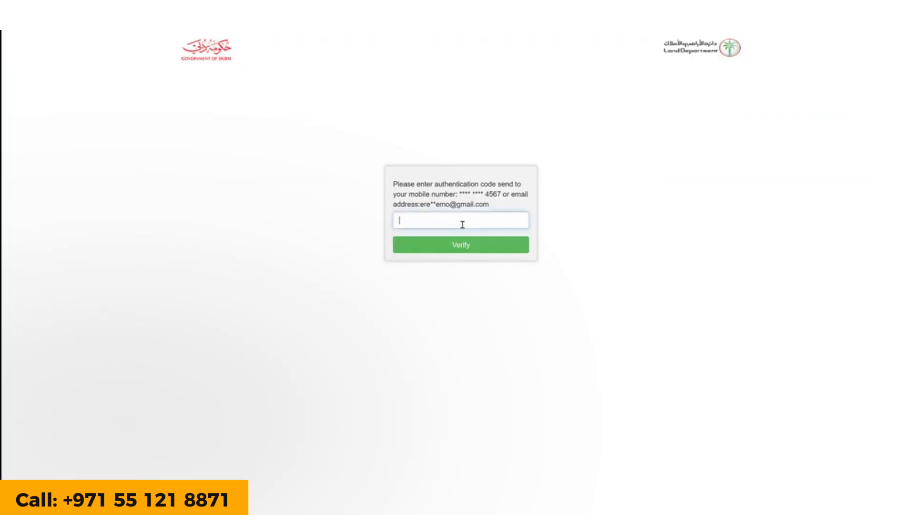
pyautogui.hotkey('ctrl', 'v')
pyautogui.click(468, 248)
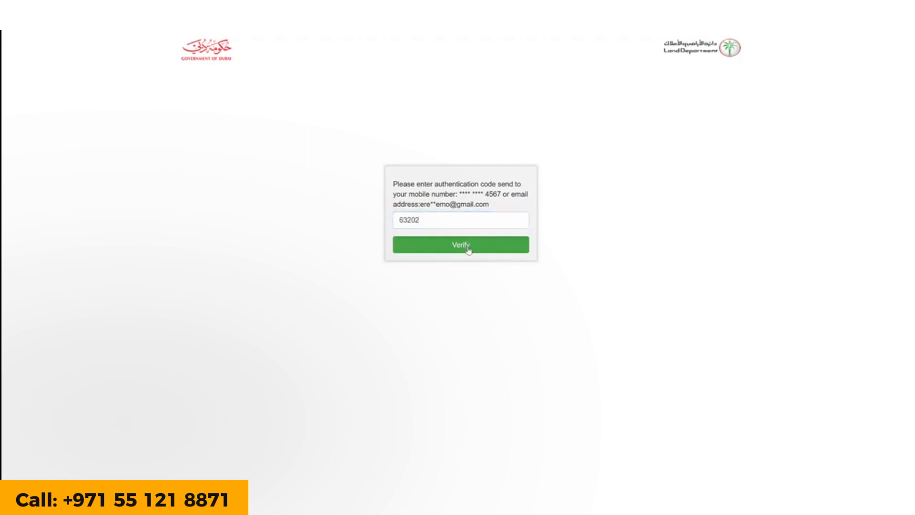
pyautogui.click(468, 248)
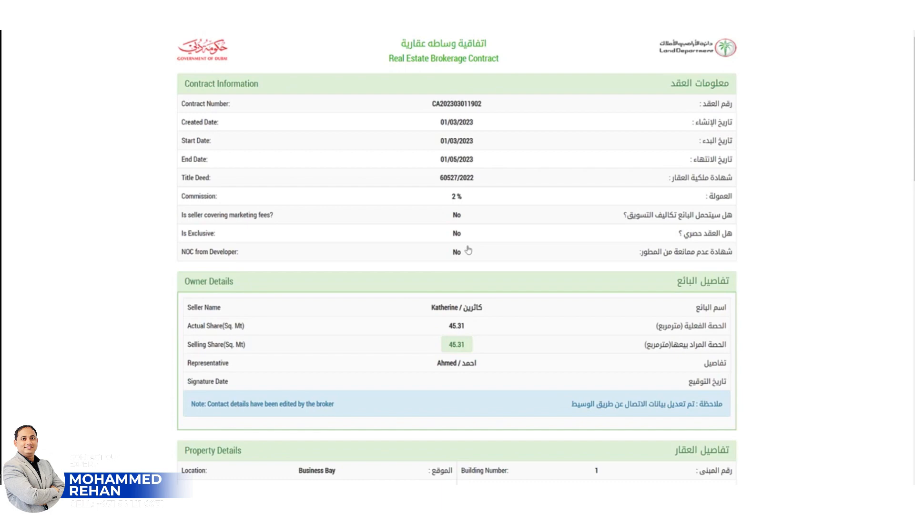
# Agree to the terms and uploaded documents, then accept the signature request and confirm with Yes
pyautogui.scroll(-5, 469, 250)
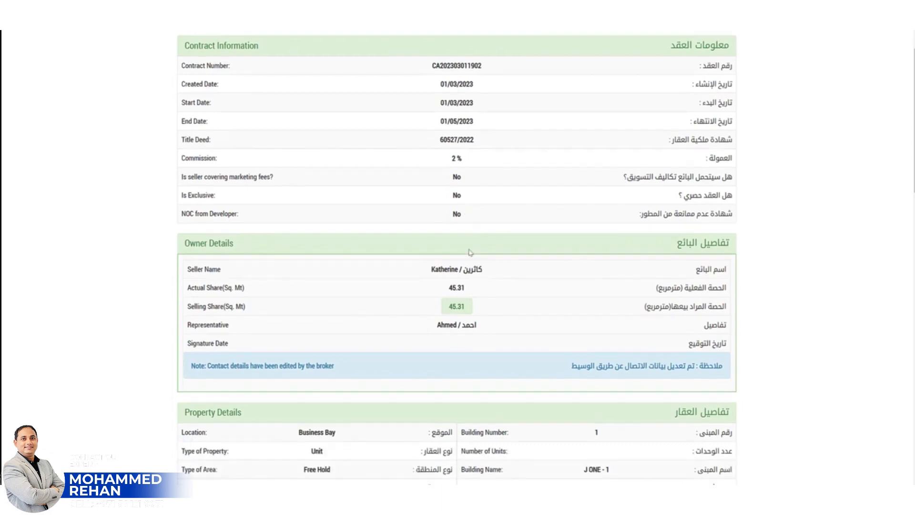
pyautogui.scroll(-5, 470, 253)
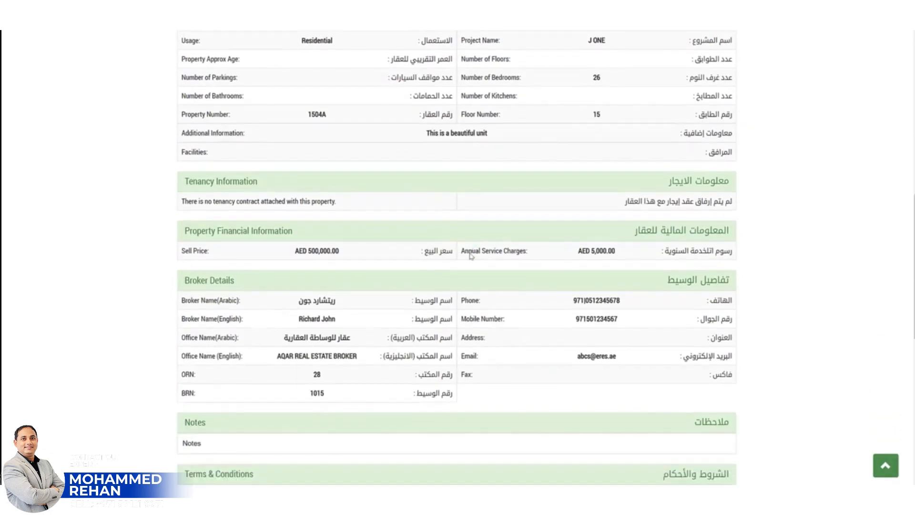
pyautogui.scroll(-8, 471, 256)
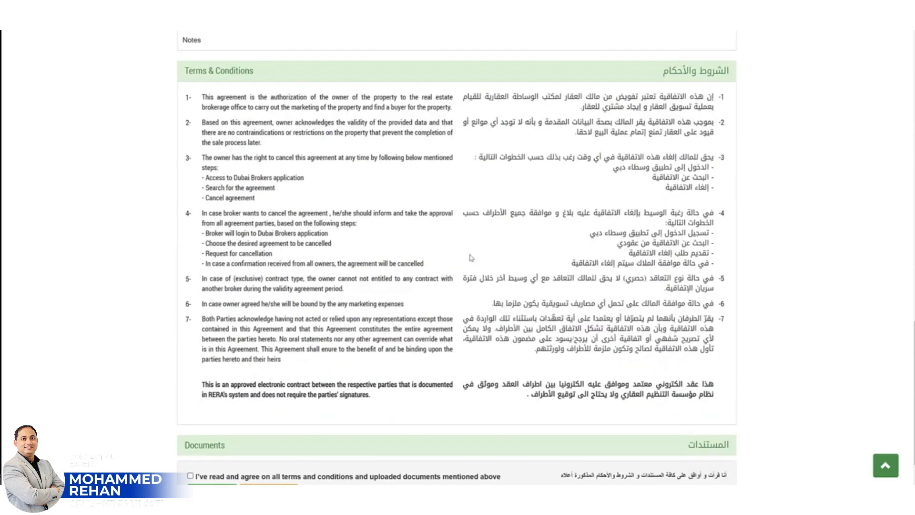
pyautogui.scroll(-1, 471, 258)
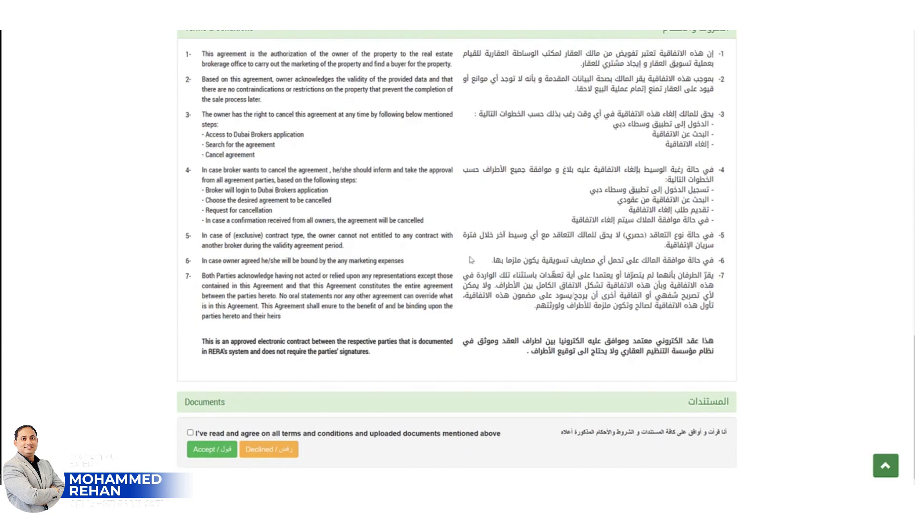
pyautogui.click(190, 432)
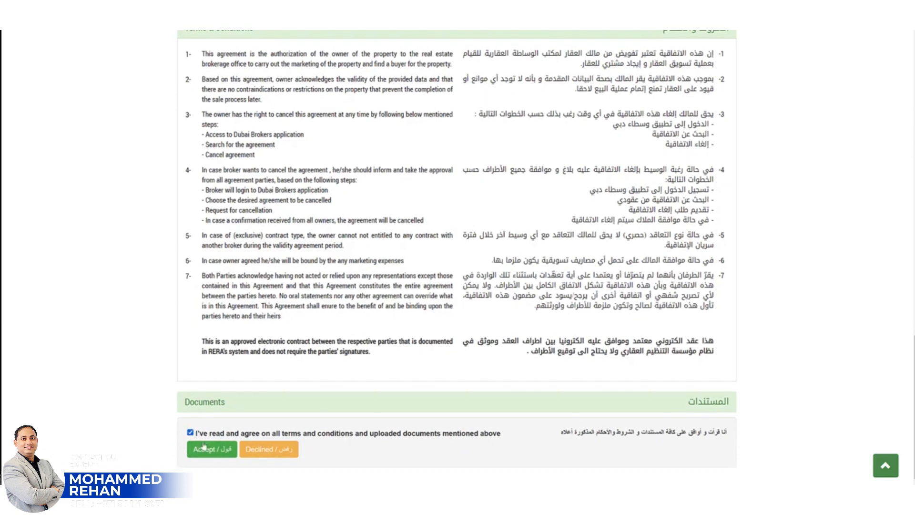
pyautogui.click(207, 450)
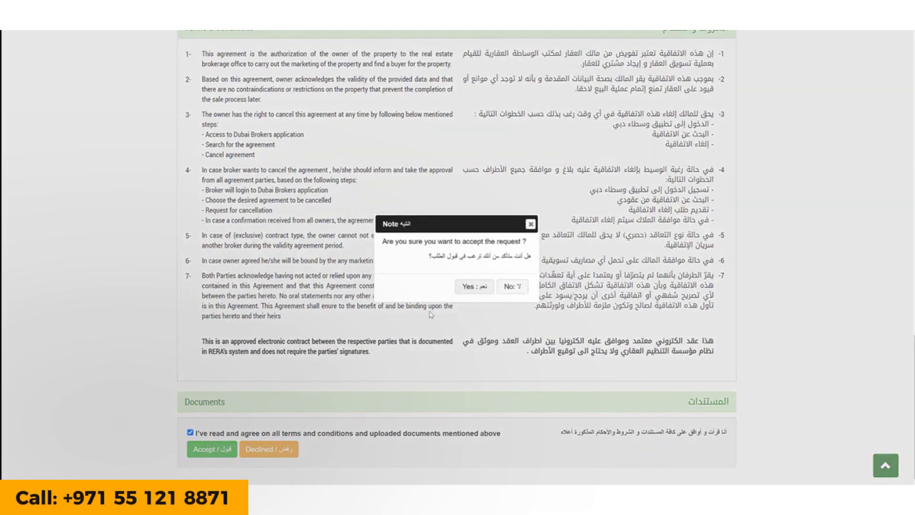
pyautogui.click(480, 287)
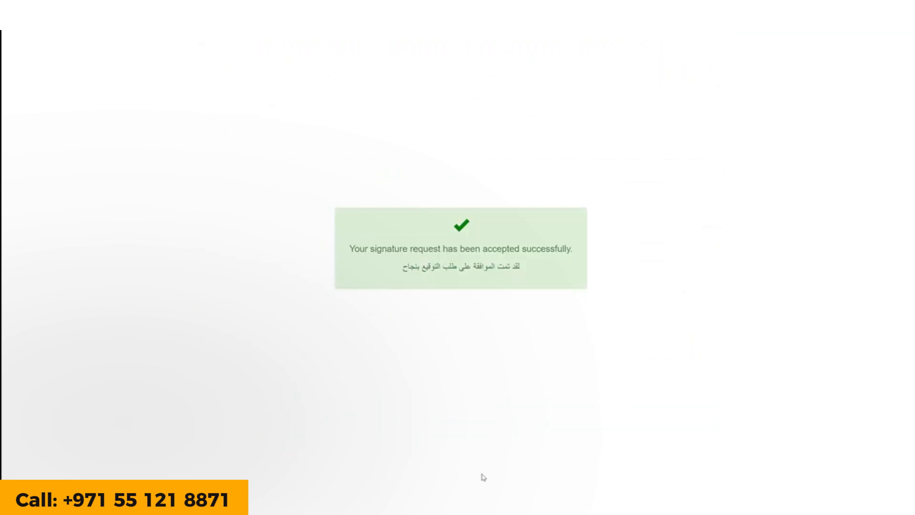
# Back in Dubai Brokers, open the contract number from the success dialog to view its Approved details
pyautogui.moveTo(446, 499)
pyautogui.click(441, 457)
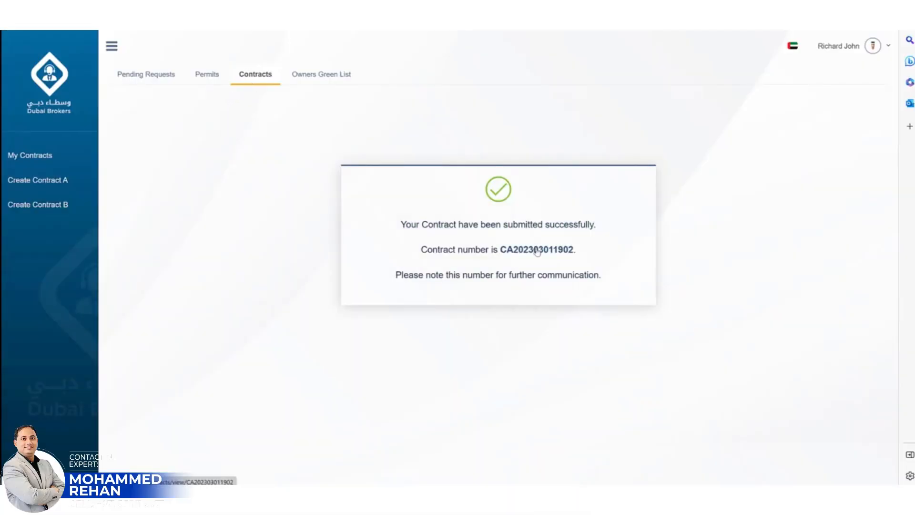
pyautogui.click(536, 251)
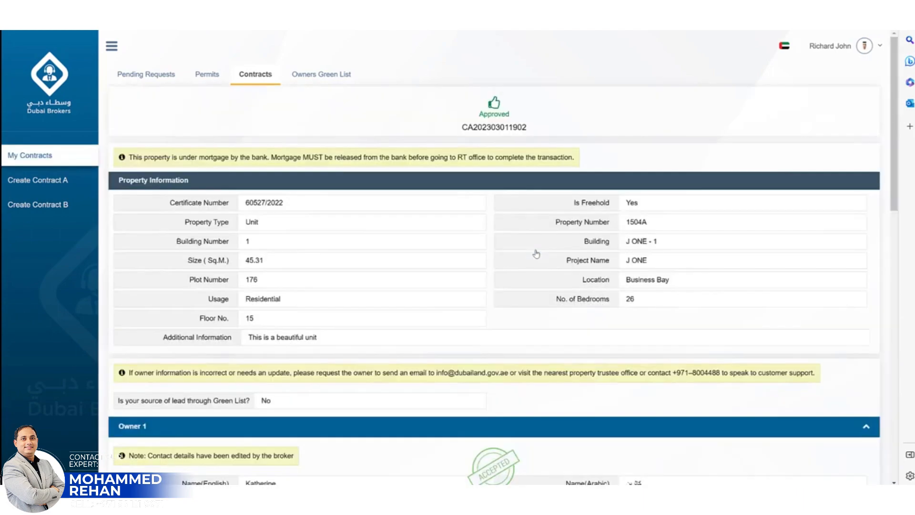
pyautogui.scroll(-7, 536, 254)
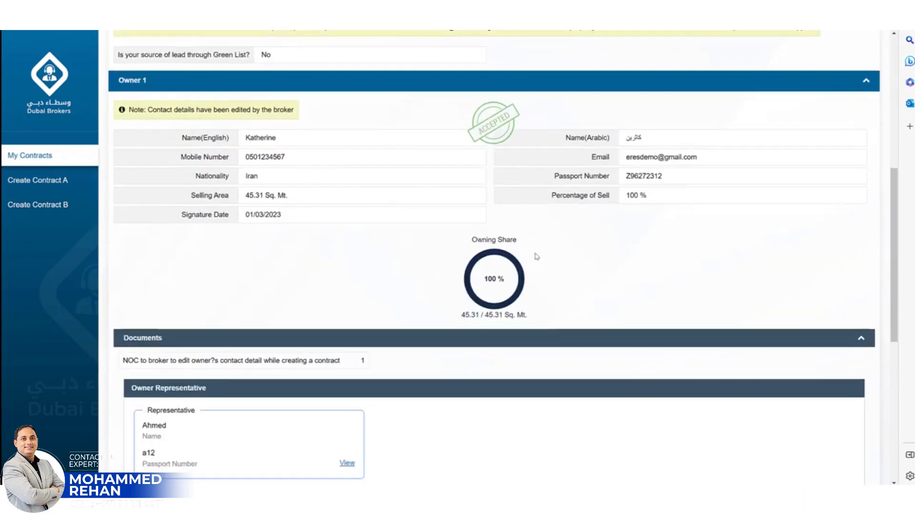
pyautogui.scroll(-8, 537, 257)
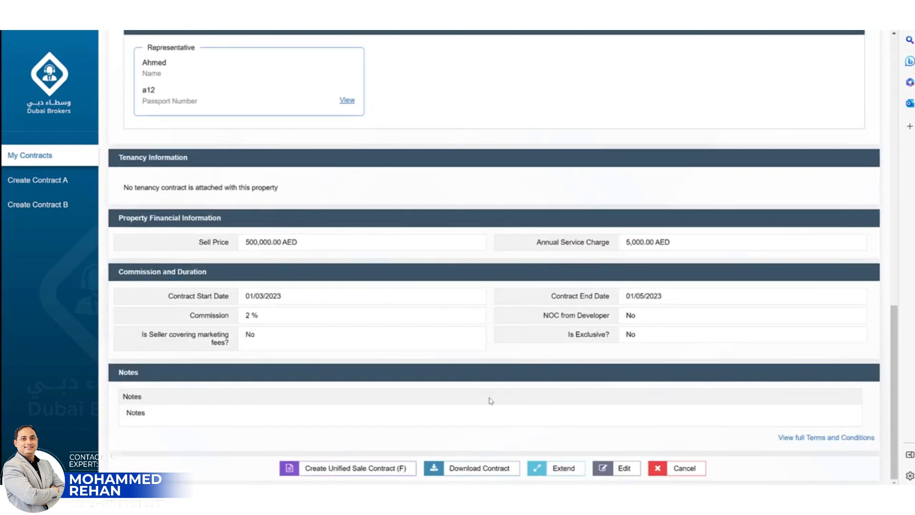
pyautogui.click(563, 469)
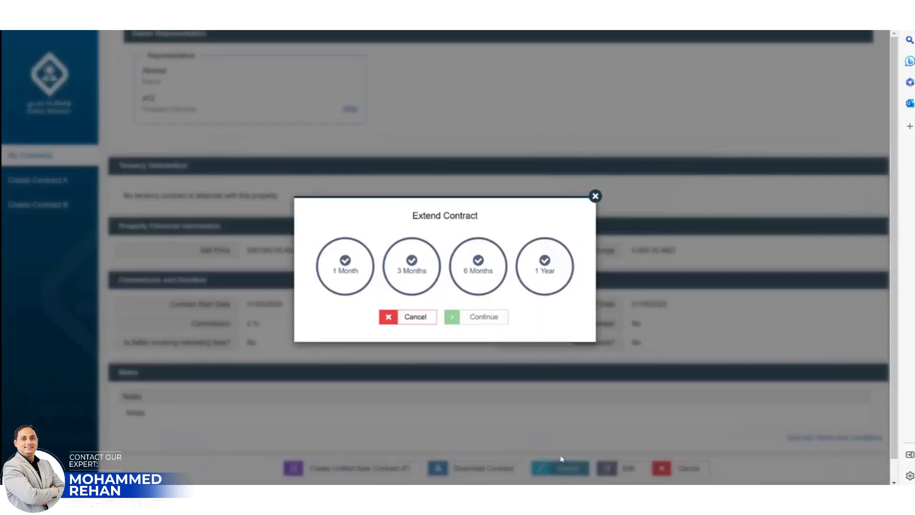
pyautogui.click(351, 290)
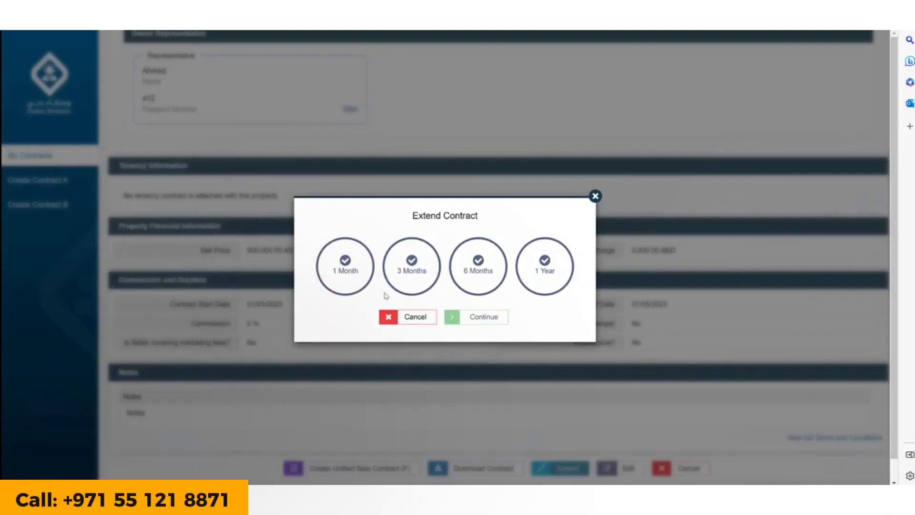
pyautogui.click(595, 197)
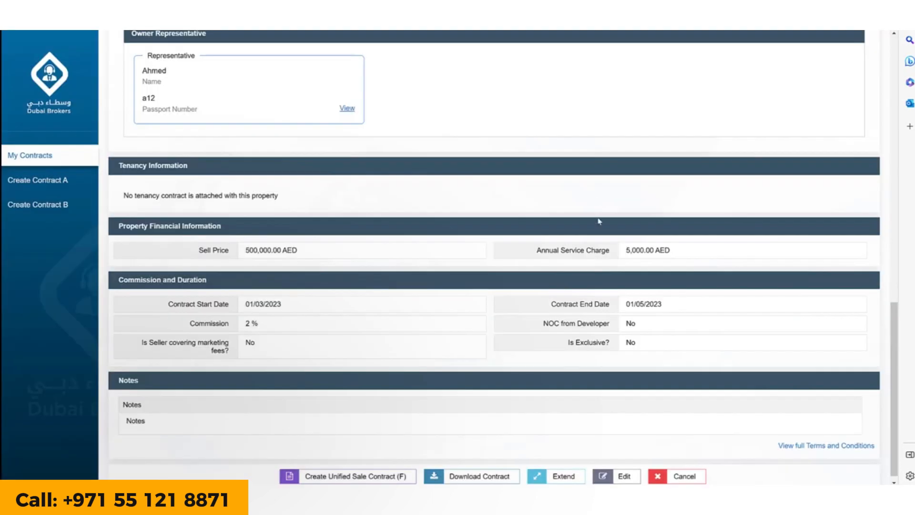
pyautogui.scroll(-1, 491, 446)
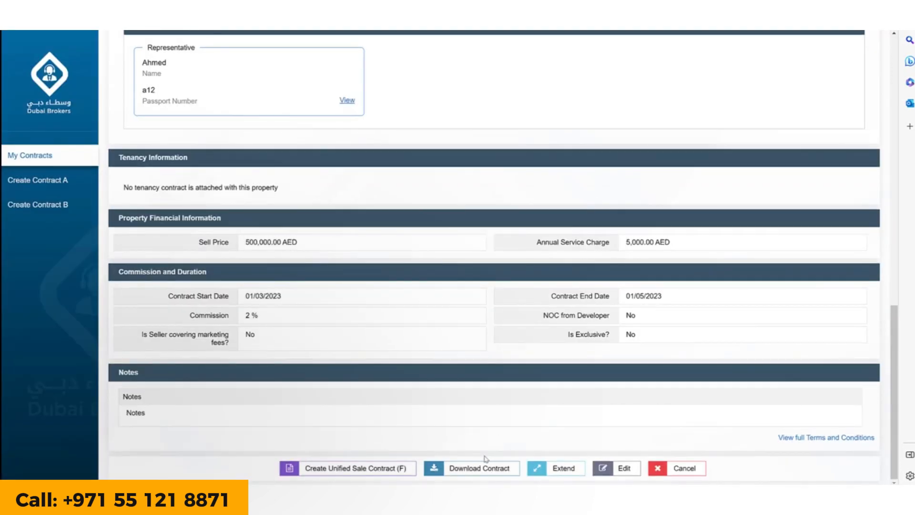
pyautogui.click(486, 470)
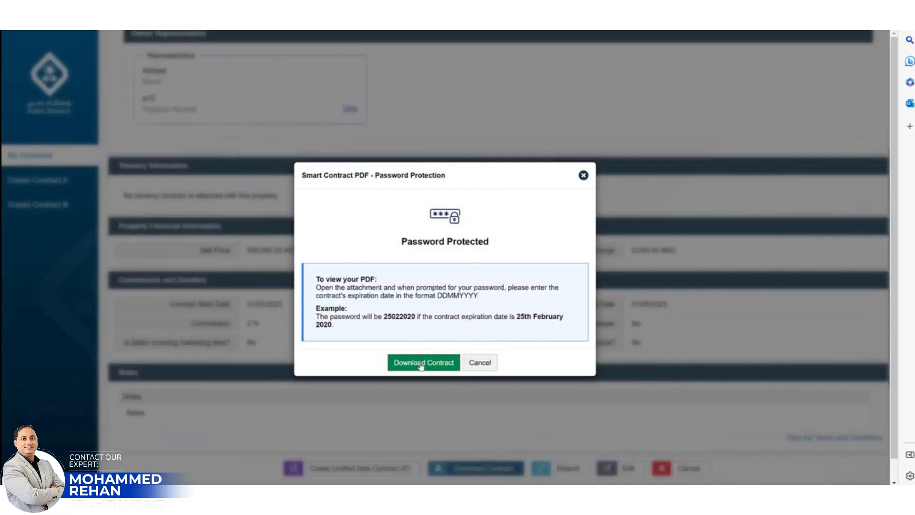
pyautogui.click(583, 176)
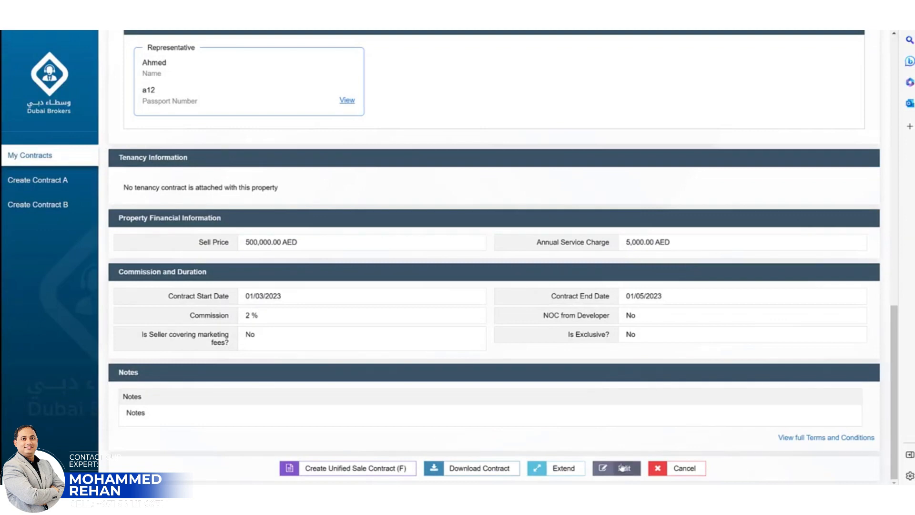
# Start editing the approved contract, keeping property, owner and tenancy details unchanged
pyautogui.click(623, 469)
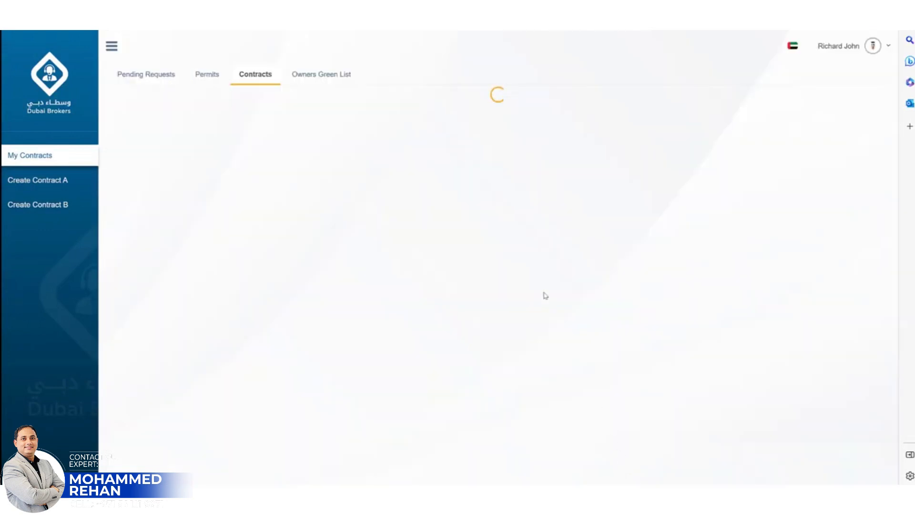
pyautogui.scroll(-3, 497, 244)
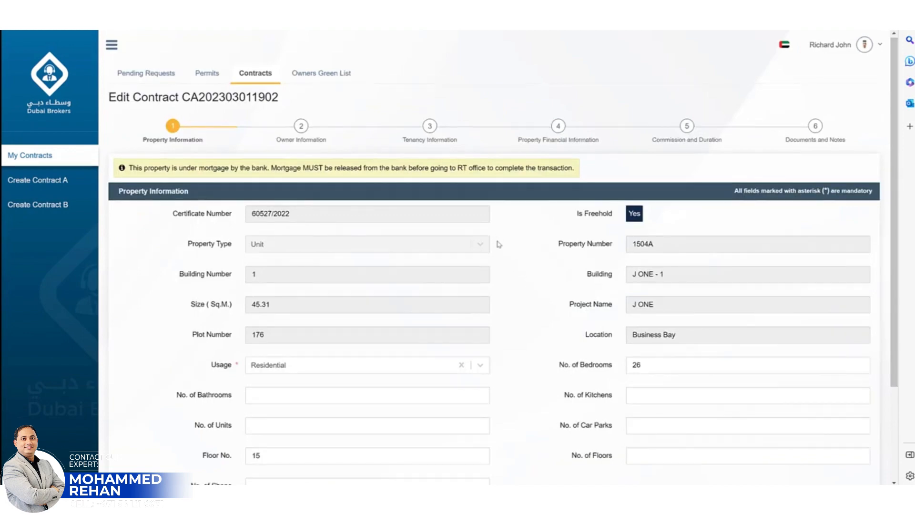
pyautogui.click(500, 475)
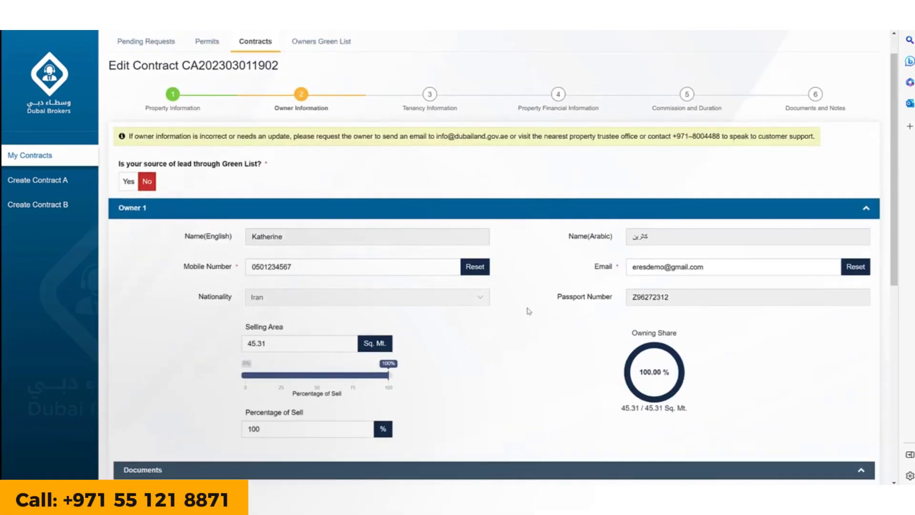
pyautogui.scroll(-9, 579, 359)
pyautogui.click(536, 475)
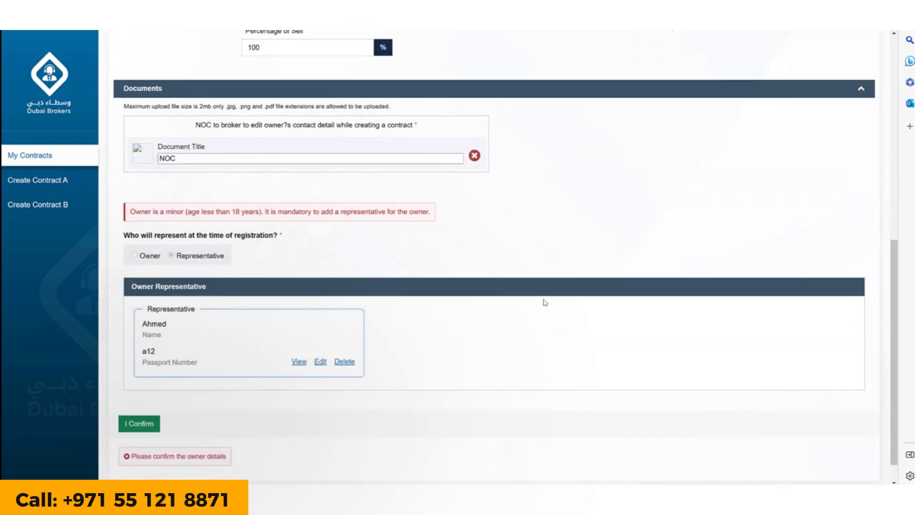
pyautogui.click(140, 395)
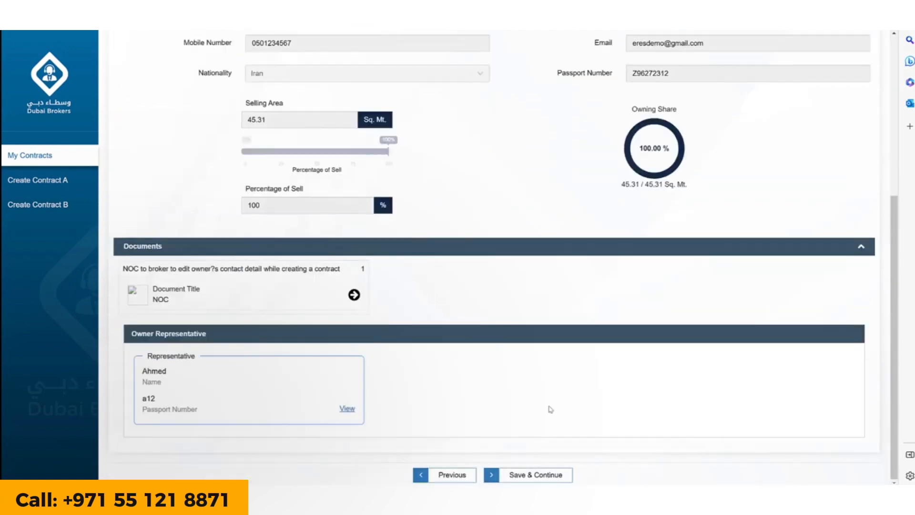
pyautogui.click(551, 475)
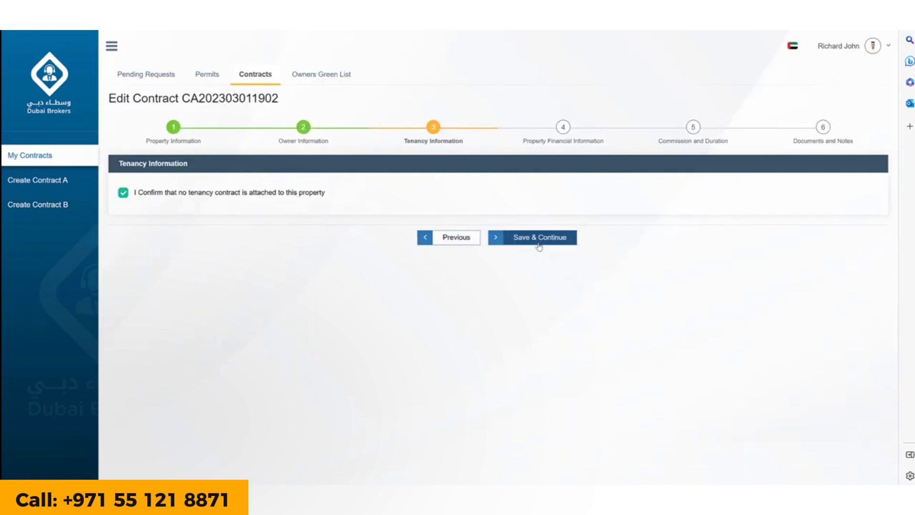
pyautogui.click(539, 239)
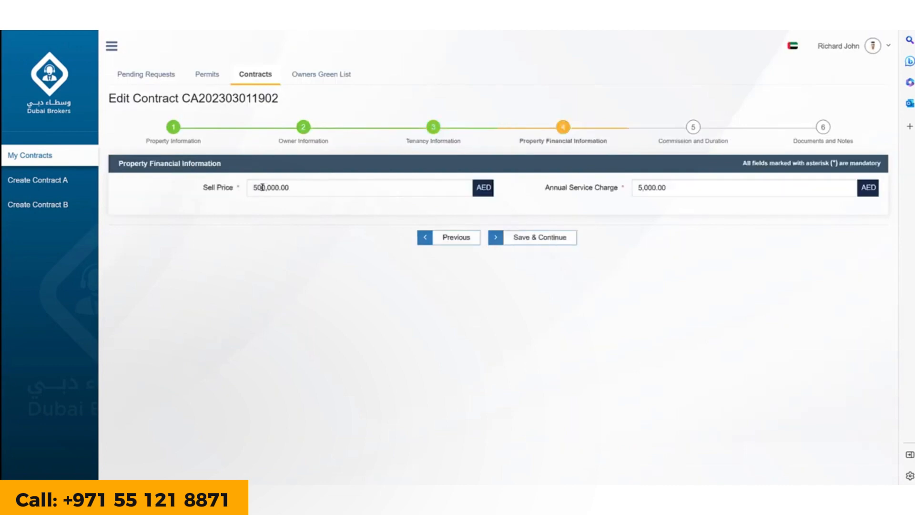
# Change the sell price to 600,000 AED, leaving commission, duration and notes as they are
pyautogui.moveTo(259, 188); pyautogui.dragTo(249, 195)
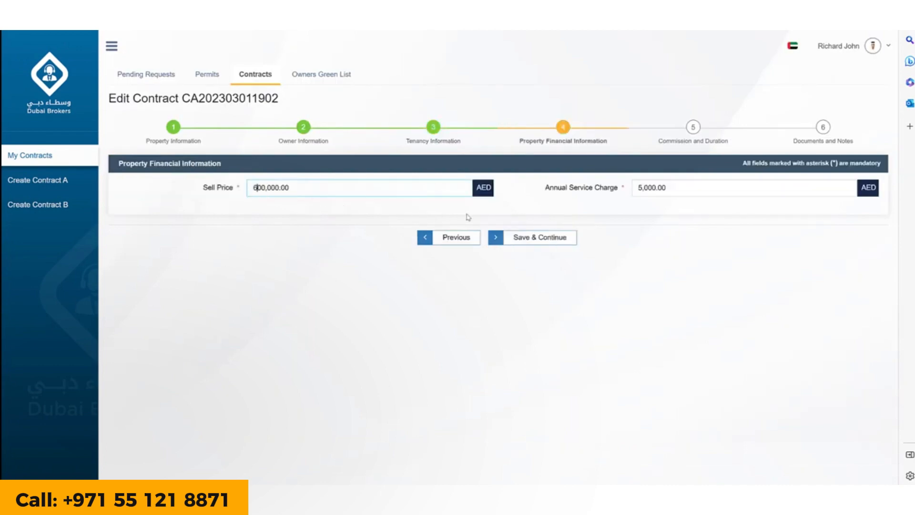
pyautogui.click(529, 238)
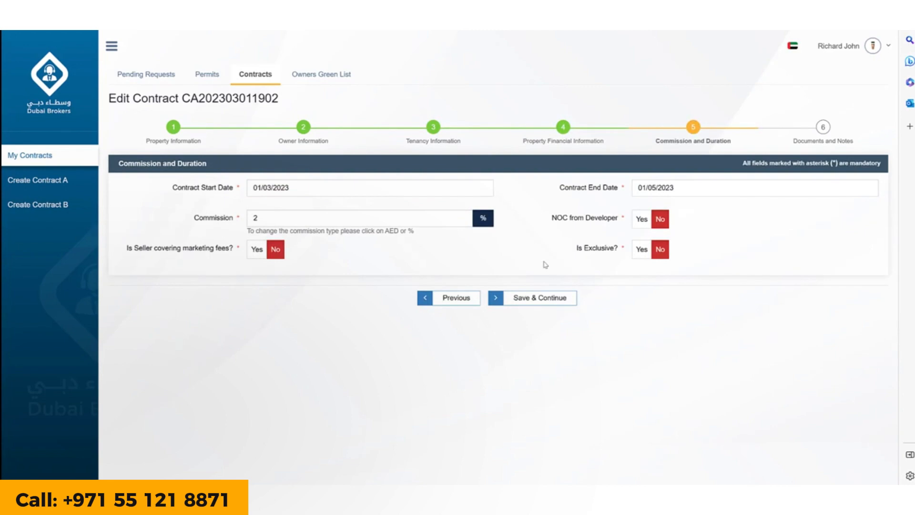
pyautogui.click(543, 299)
pyautogui.click(538, 260)
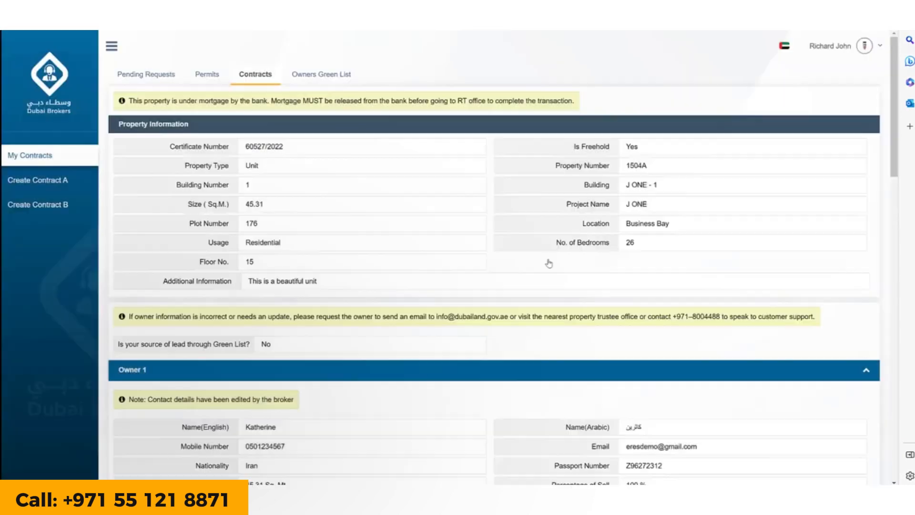
# Accept the terms and conditions and resubmit the edited contract for approval
pyautogui.scroll(-10, 549, 273)
pyautogui.scroll(-10, 549, 273)
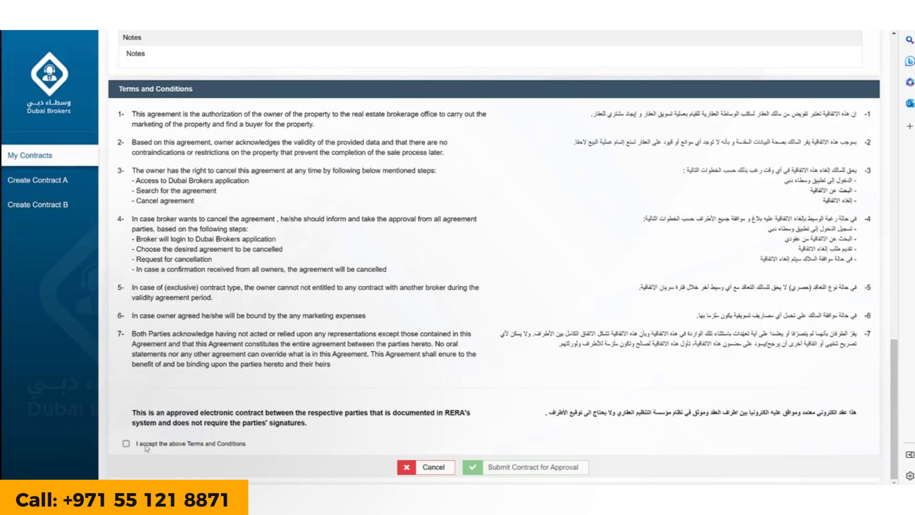
pyautogui.click(126, 443)
pyautogui.click(524, 466)
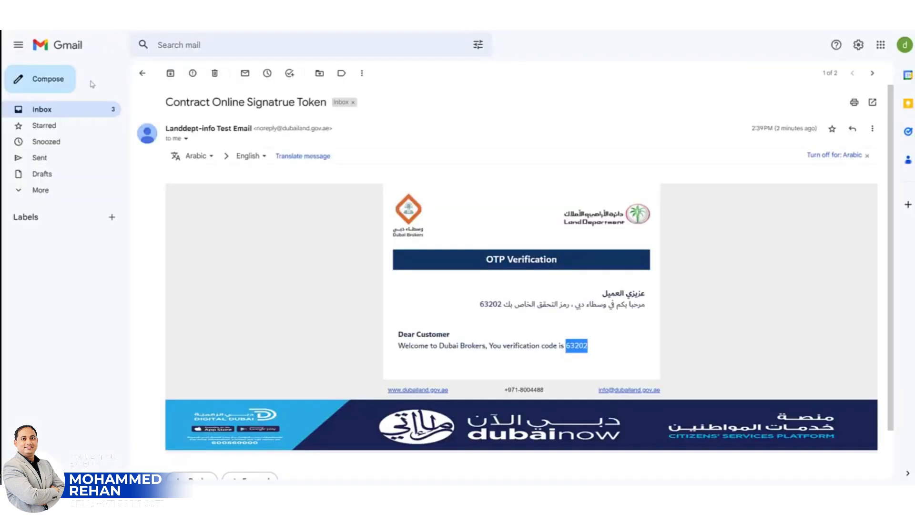
# Read the new contract, Contract Approved and Broker Edit Message emails, then return to Dubai Brokers
pyautogui.click(77, 113)
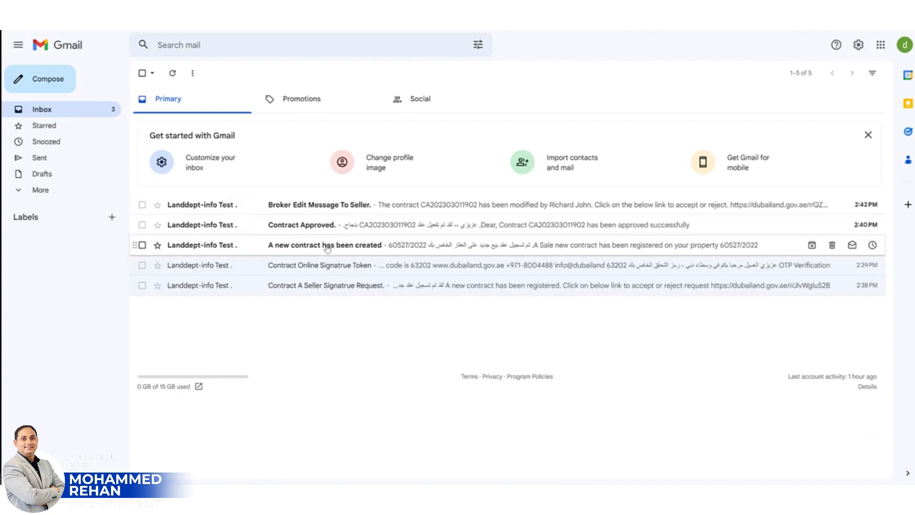
pyautogui.click(328, 248)
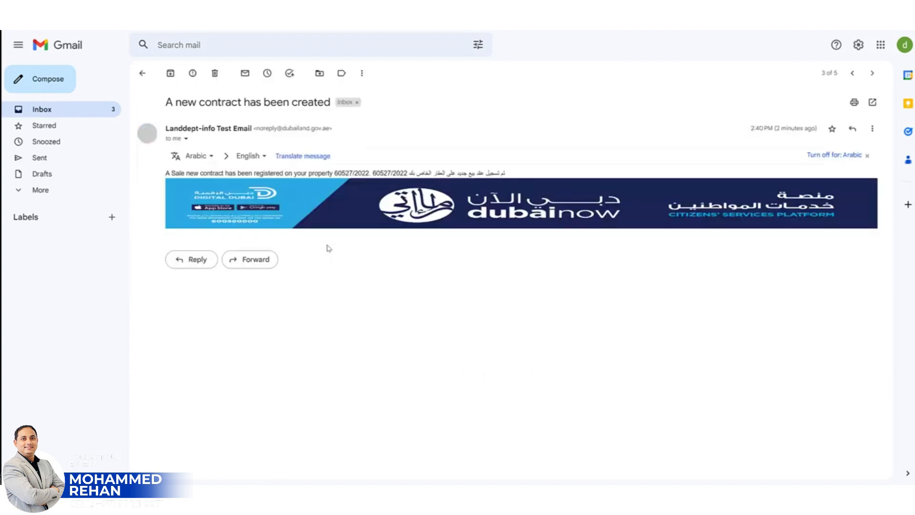
pyautogui.click(852, 74)
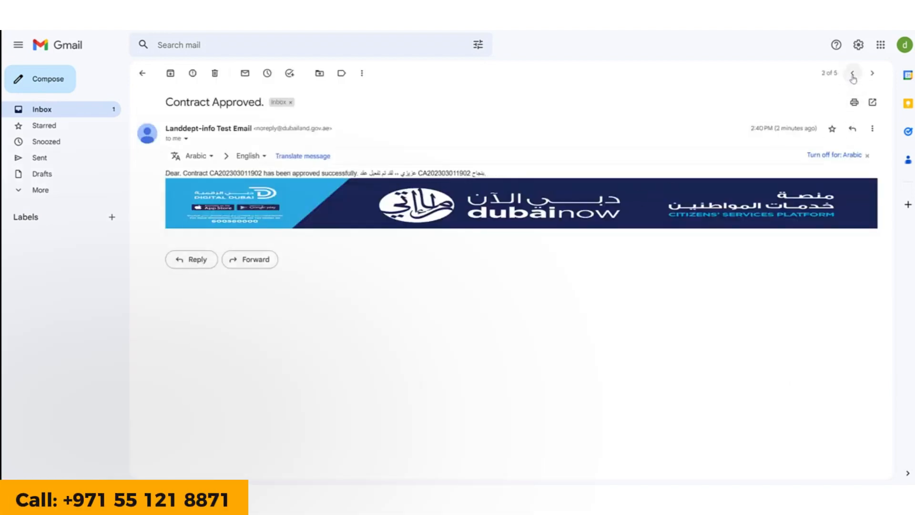
pyautogui.click(853, 75)
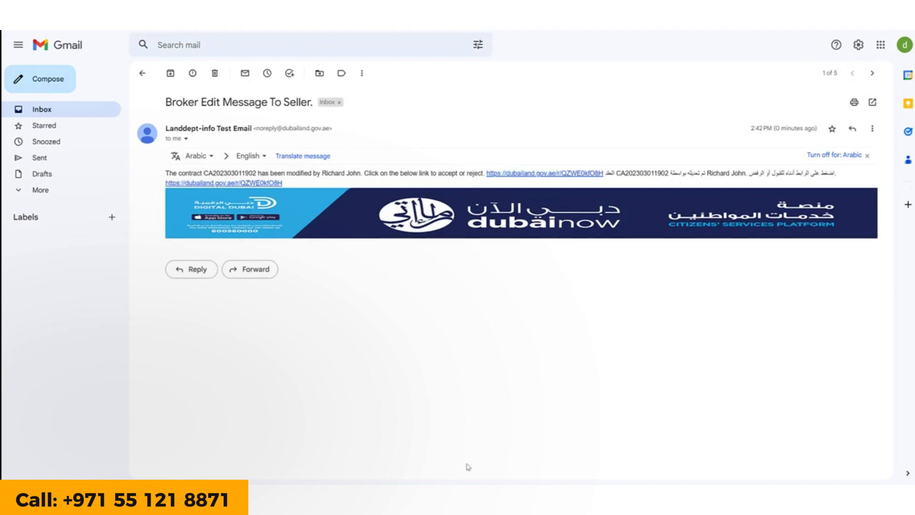
pyautogui.moveTo(467, 482)
pyautogui.click(423, 418)
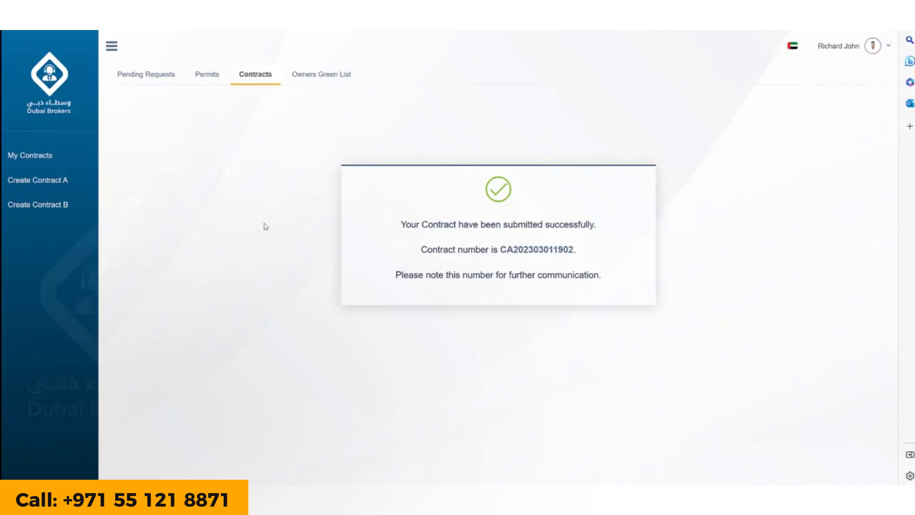